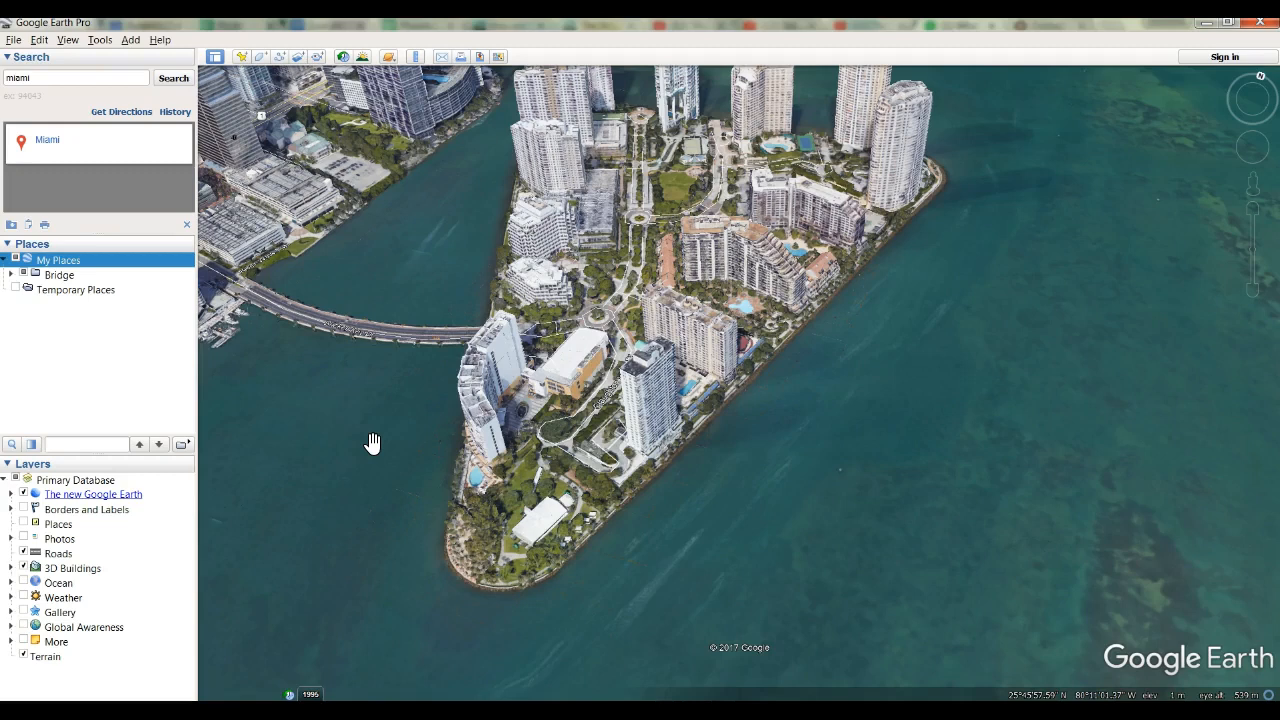
Zoom in on the wooded tip of the Miami island down to ground level and exit ground-level view.
{"action": "left_click", "coordinate": [368, 436]}
{"action": "left_click", "coordinate": [794, 449]}
{"action": "mouse_move", "coordinate": [831, 409]}
{"action": "left_mouse_down"}
{"action": "mouse_move", "coordinate": [563, 418]}
{"action": "mouse_move", "coordinate": [839, 428]}
{"action": "left_mouse_up"}
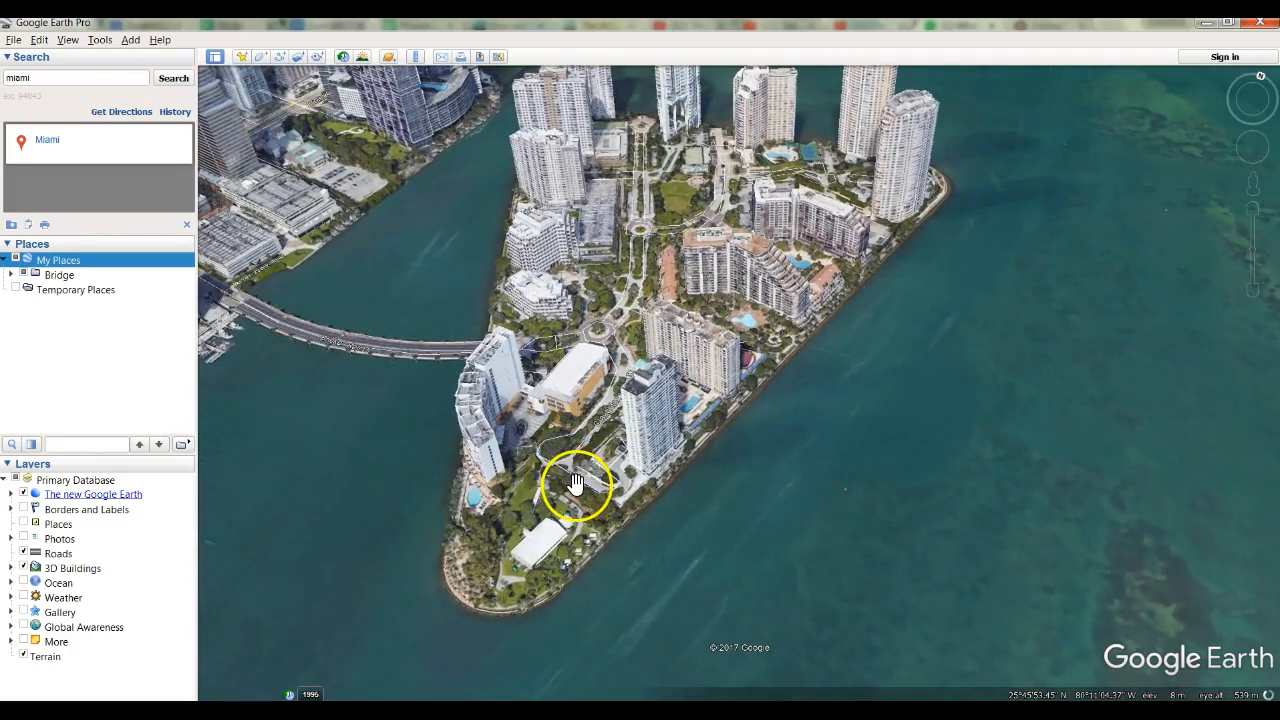
{"action": "scroll", "coordinate": [575, 481], "scroll_direction": "up", "scroll_amount": 2}
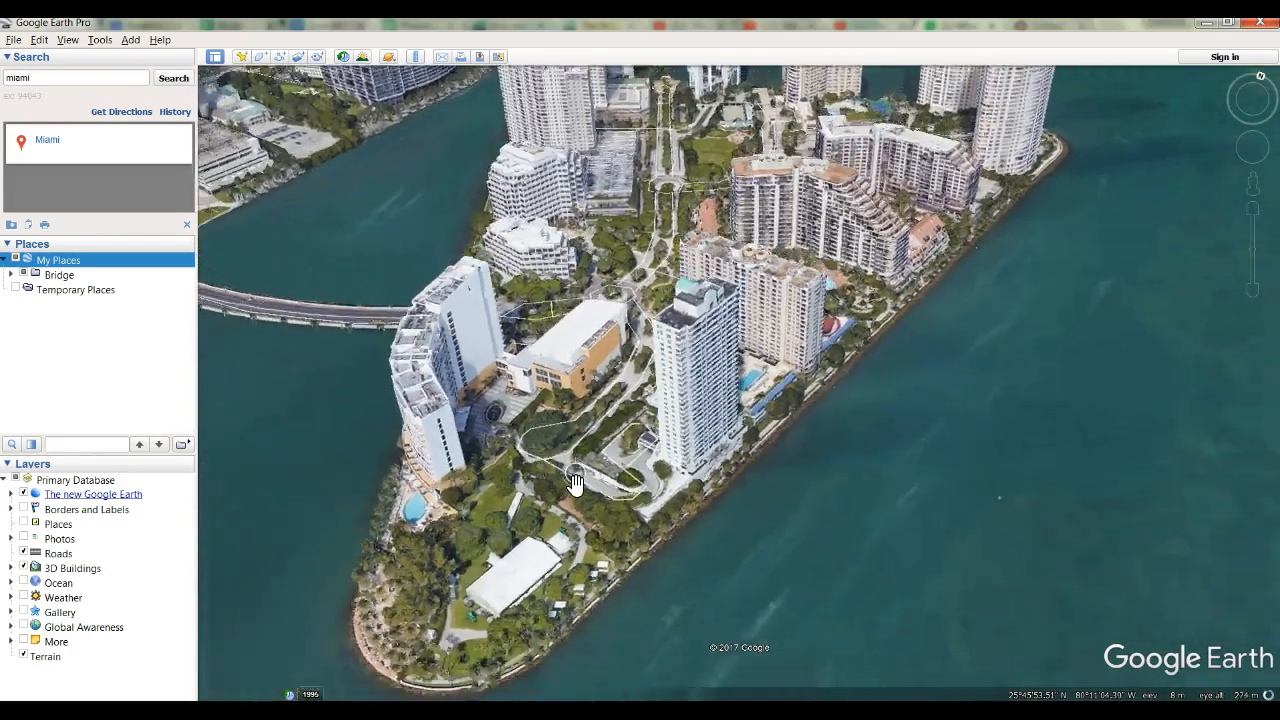
{"action": "scroll", "coordinate": [576, 483], "scroll_direction": "up", "scroll_amount": 4}
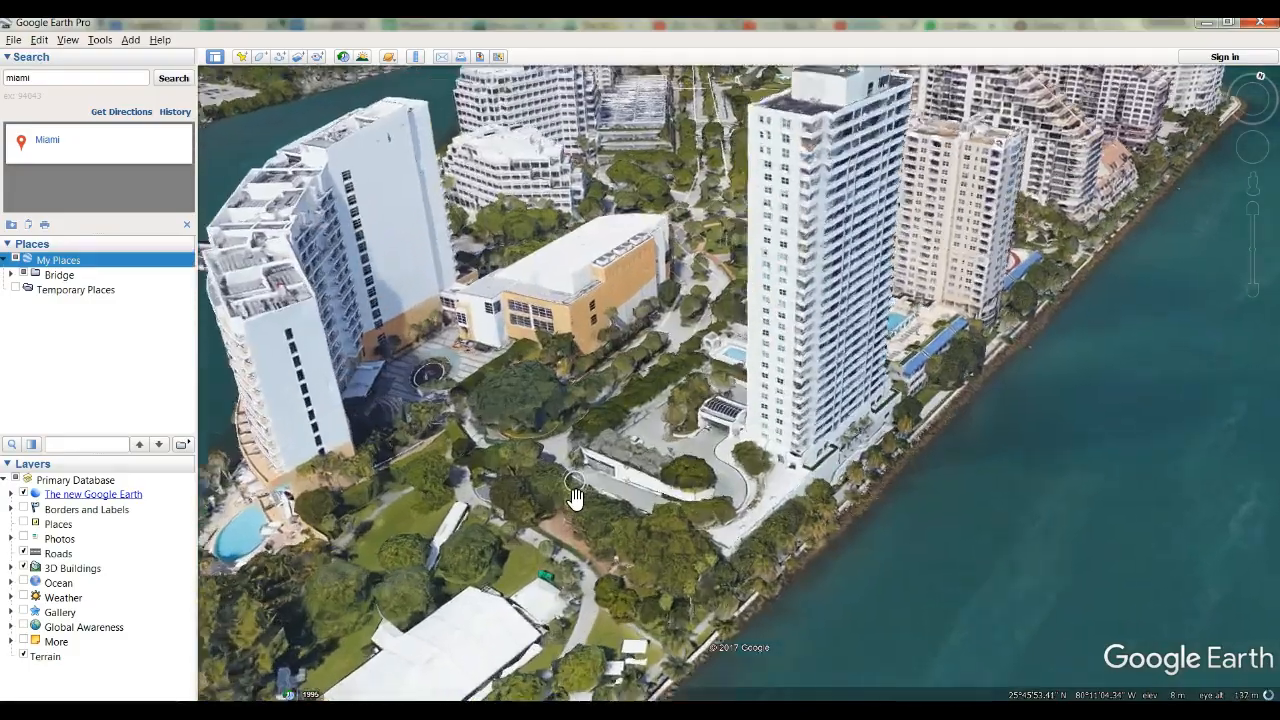
{"action": "scroll", "coordinate": [575, 497], "scroll_direction": "up", "scroll_amount": 3}
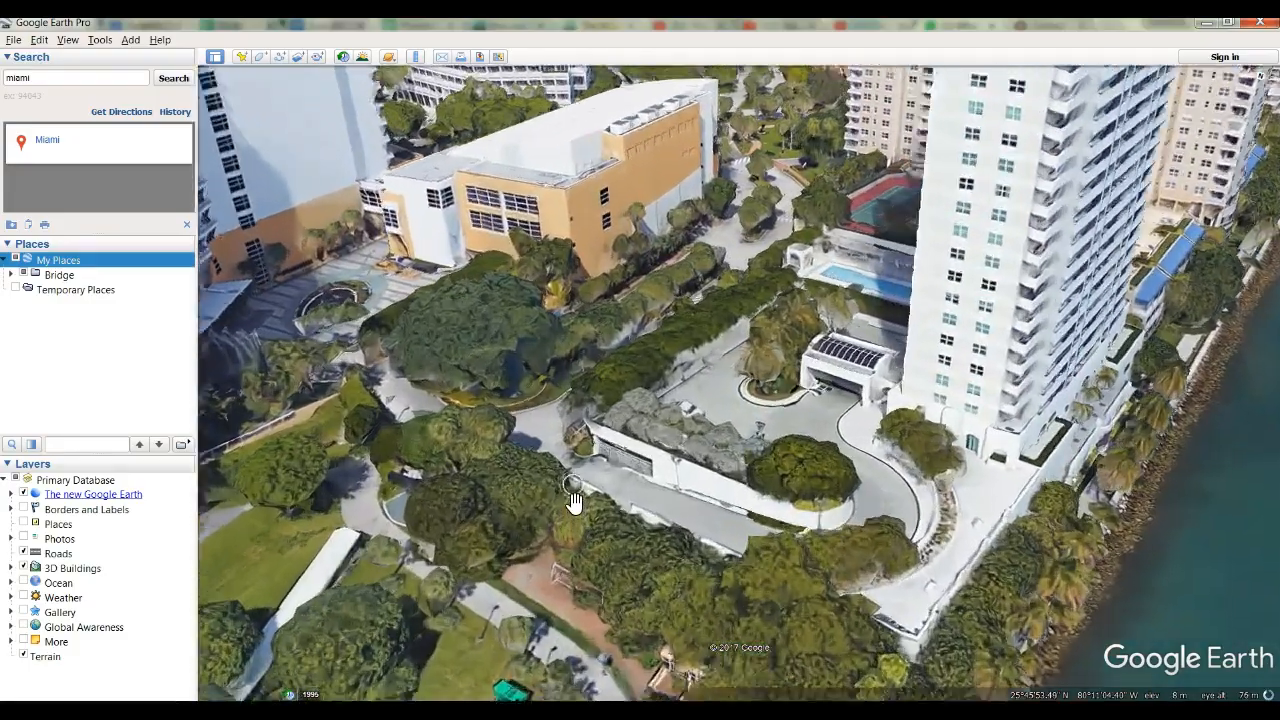
{"action": "scroll", "coordinate": [573, 500], "scroll_direction": "up", "scroll_amount": 2}
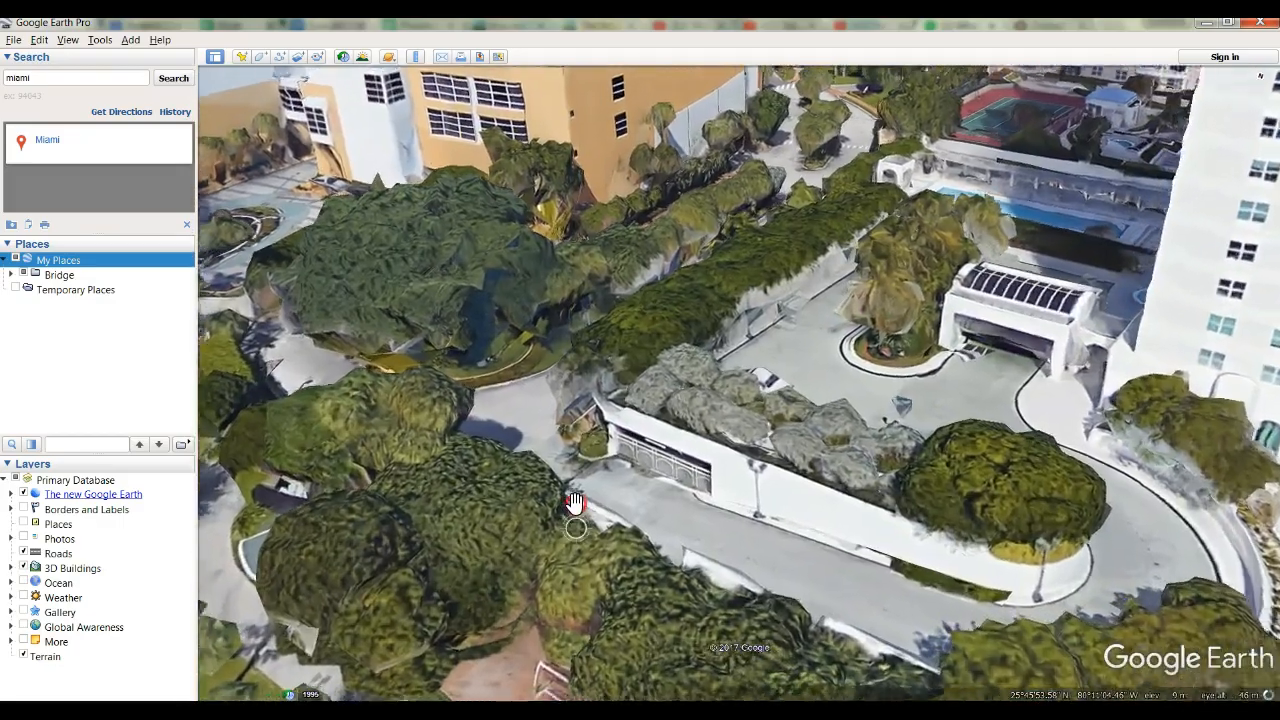
{"action": "scroll", "coordinate": [574, 502], "scroll_direction": "up", "scroll_amount": 3}
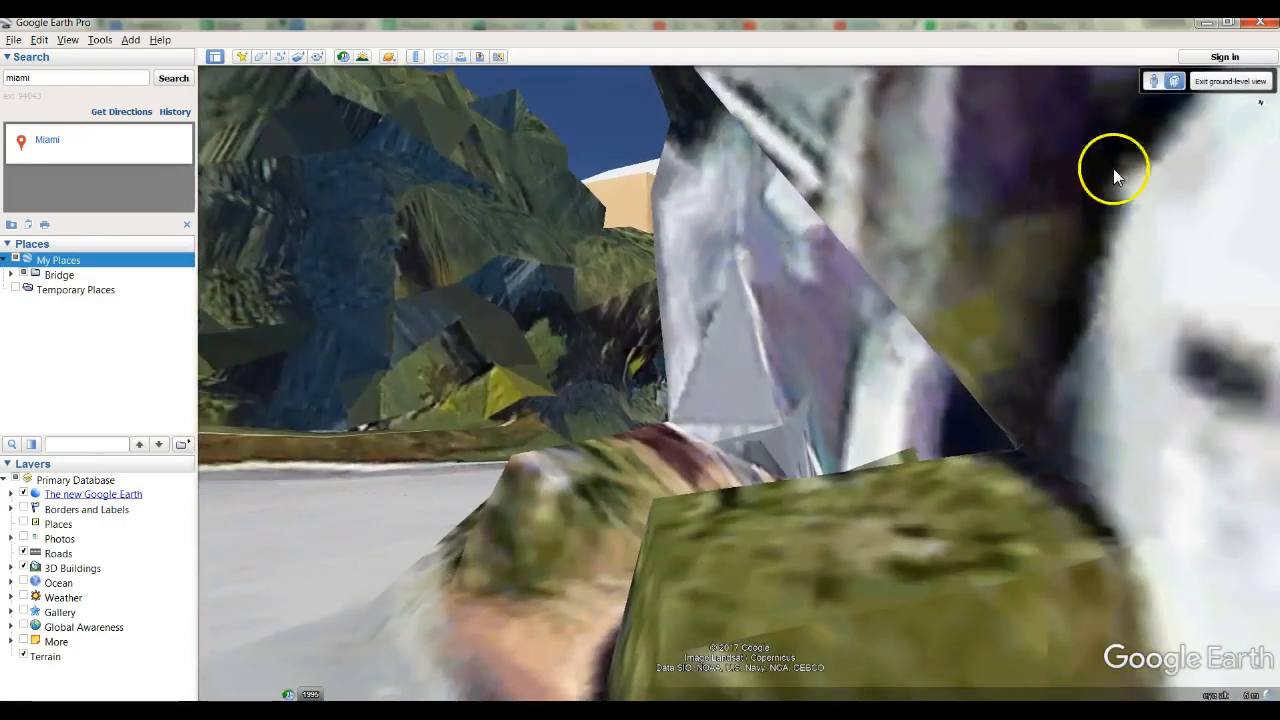
{"action": "left_click", "coordinate": [1216, 84]}
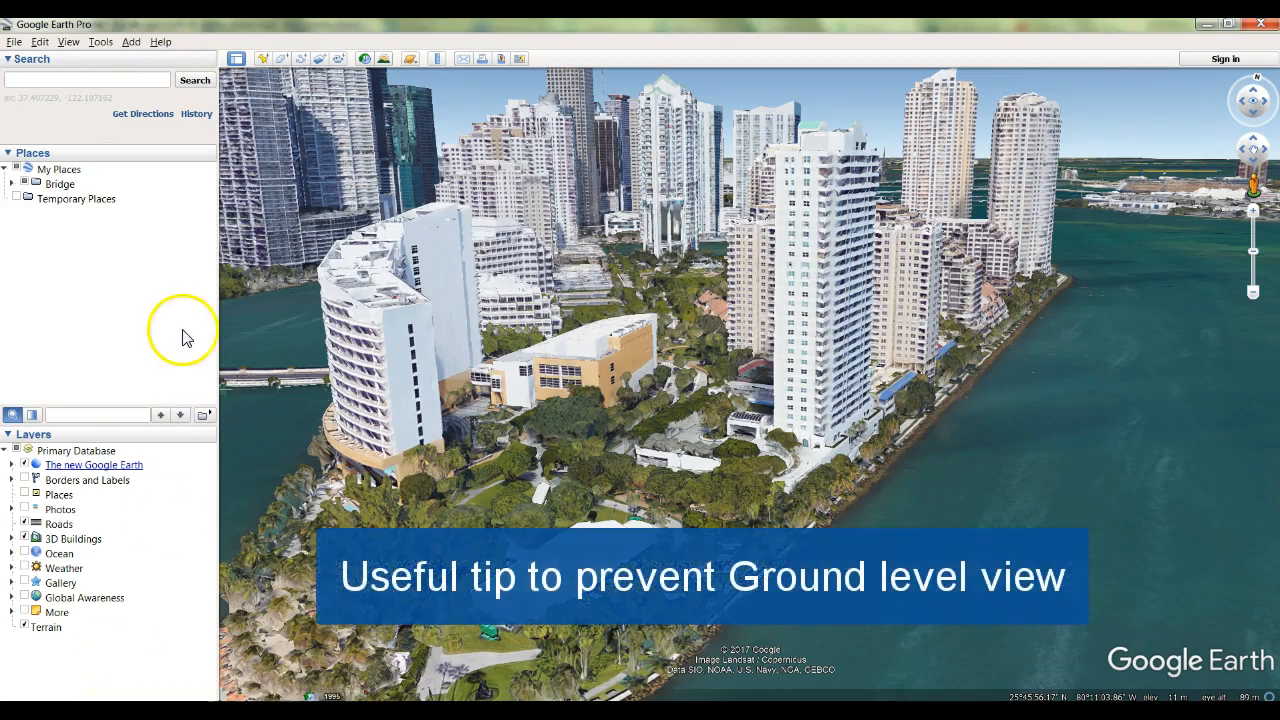
Set the navigation option to automatically tilt while zooming, without entering ground-level view.
{"action": "left_click", "coordinate": [100, 42]}
{"action": "left_click", "coordinate": [125, 175]}
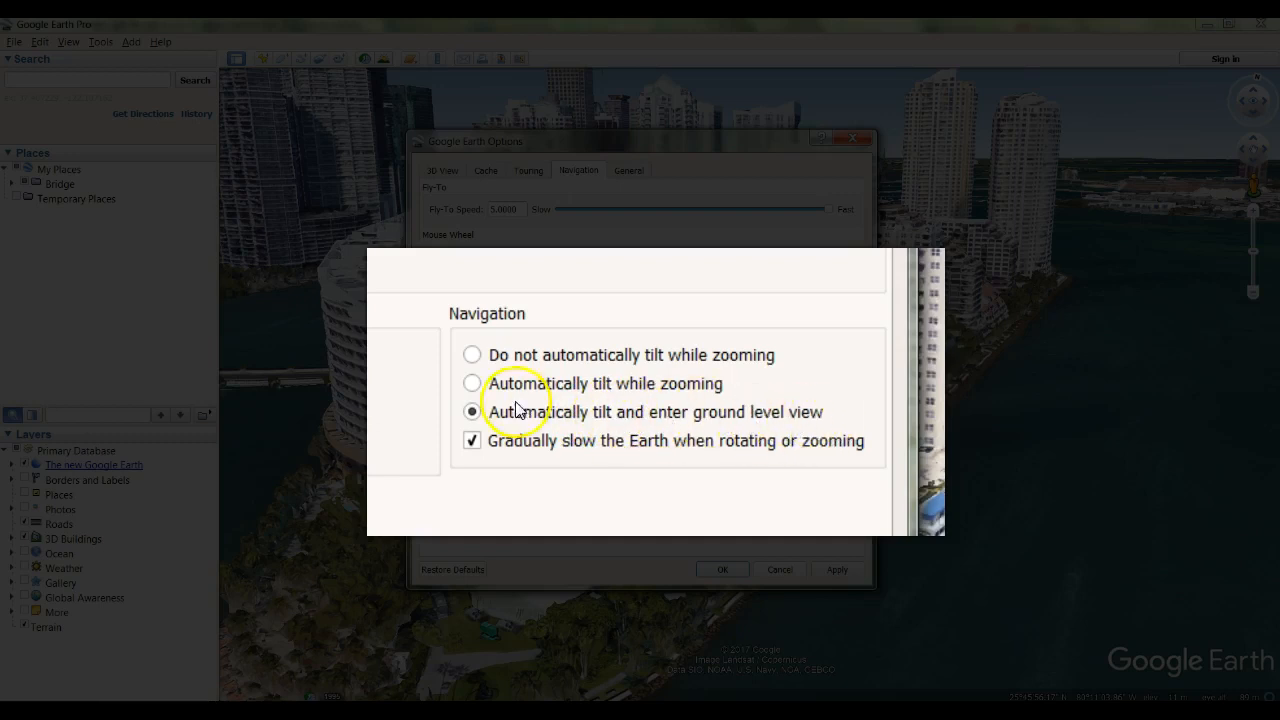
{"action": "left_click", "coordinate": [472, 384]}
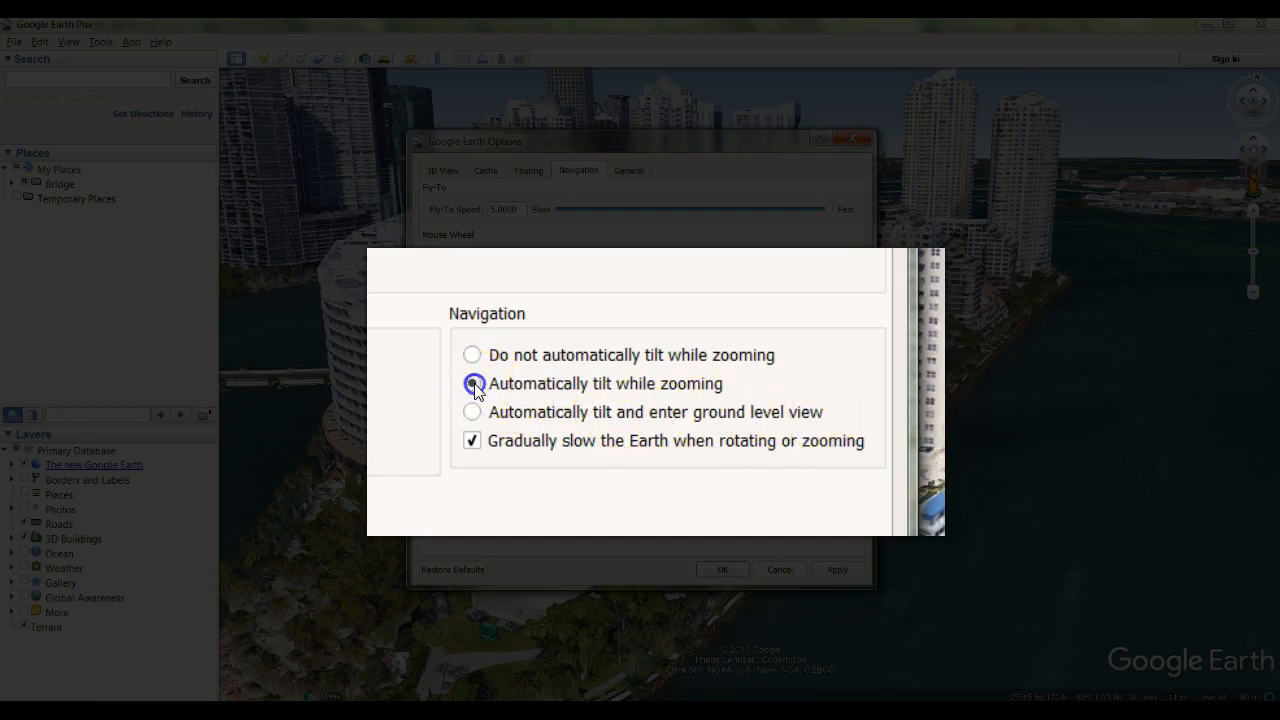
{"action": "left_click", "coordinate": [734, 572]}
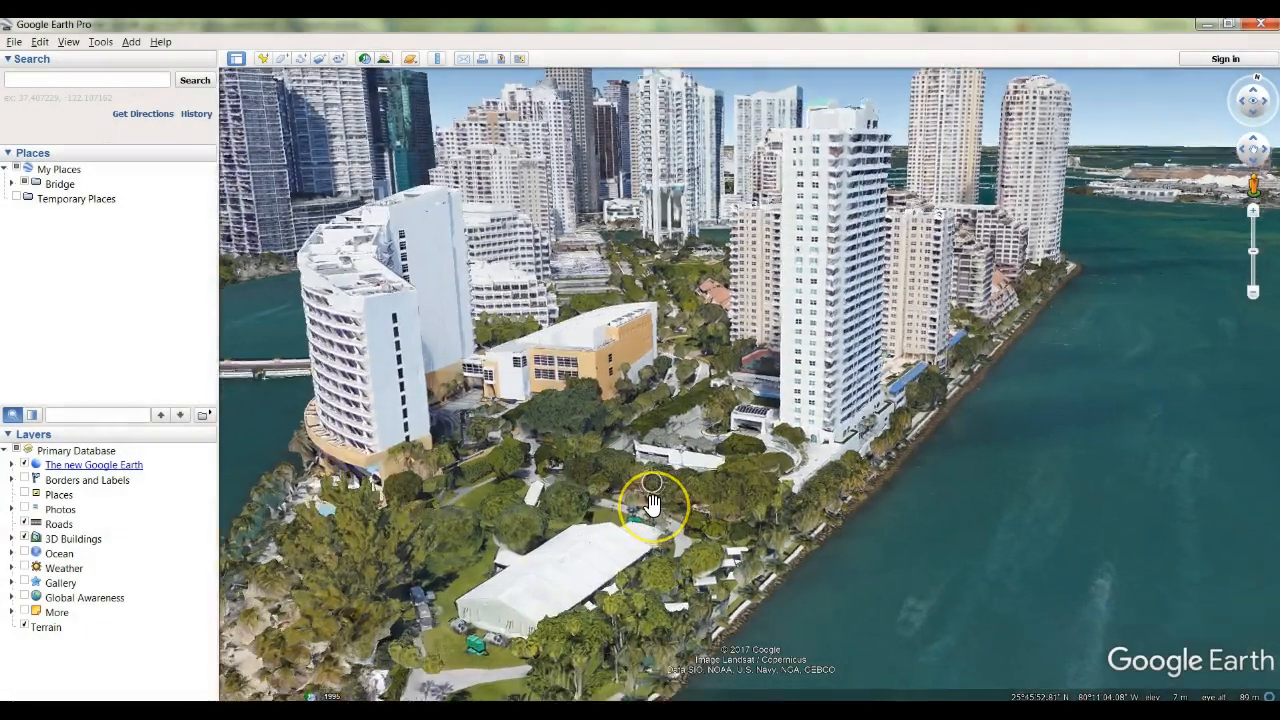
Zoom in on the white marquee at the island's tip and back out to view the surrounding park.
{"action": "double_click", "coordinate": [651, 503]}
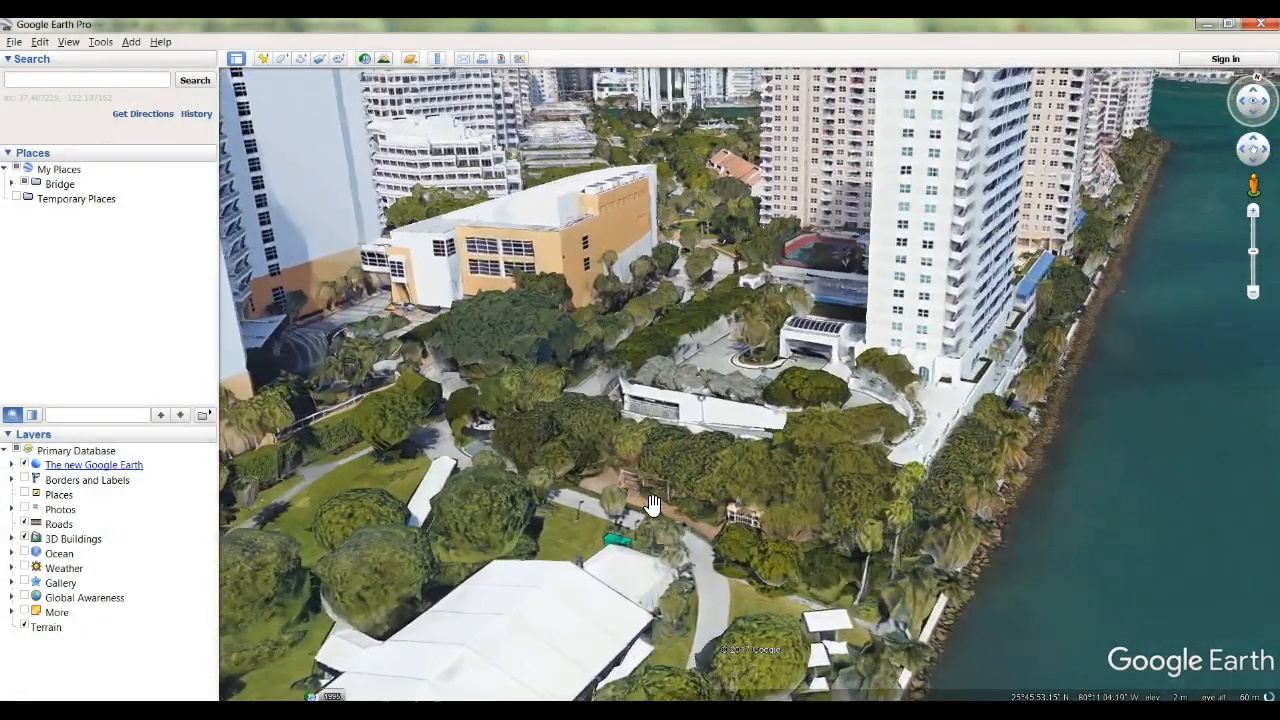
{"action": "double_click", "coordinate": [651, 503]}
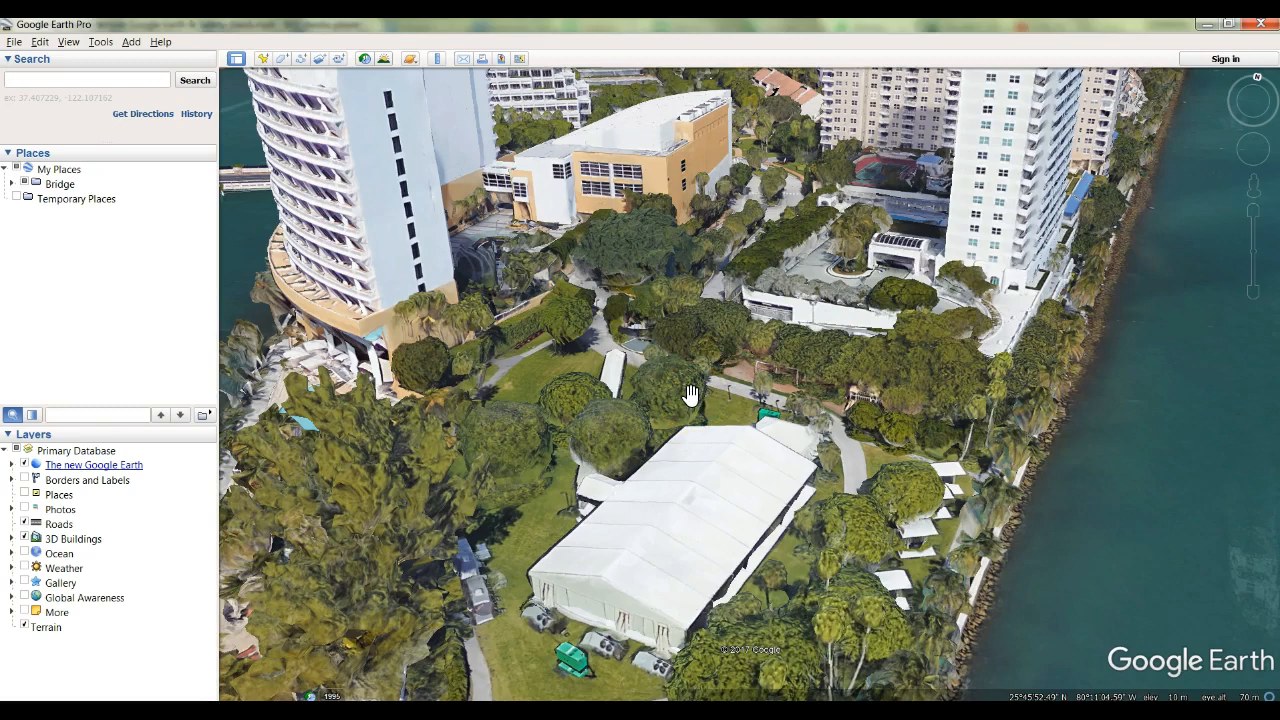
{"action": "scroll", "coordinate": [690, 395], "scroll_direction": "down", "scroll_amount": 5}
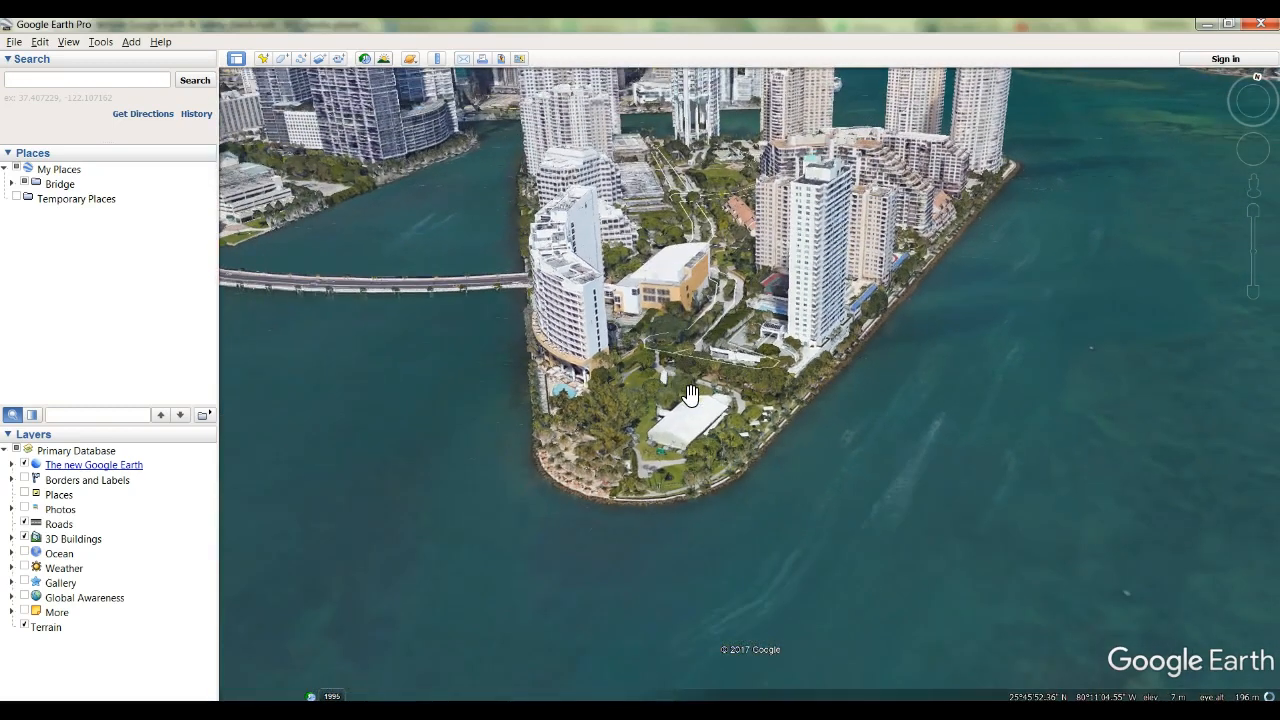
{"action": "scroll", "coordinate": [690, 395], "scroll_direction": "up", "scroll_amount": 2}
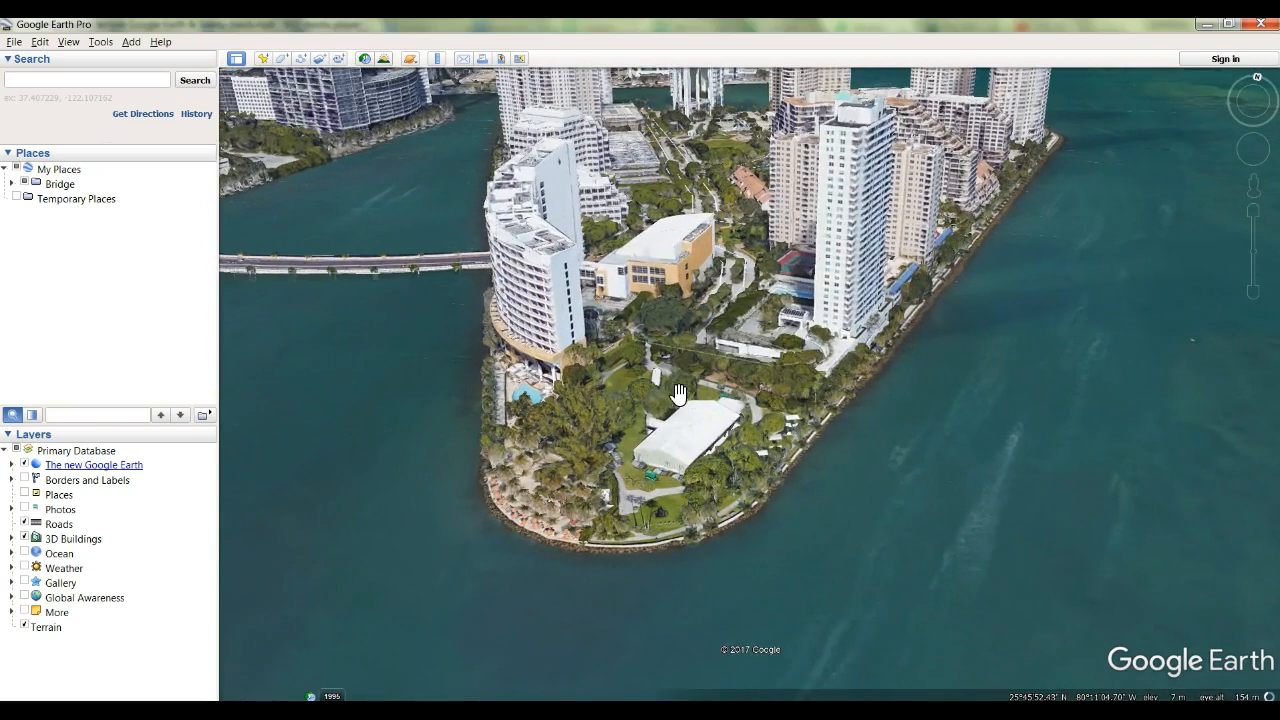
Zoom in gradually on the island's tip to examine the marquee and the neighbouring towers.
{"action": "left_click", "coordinate": [1254, 212]}
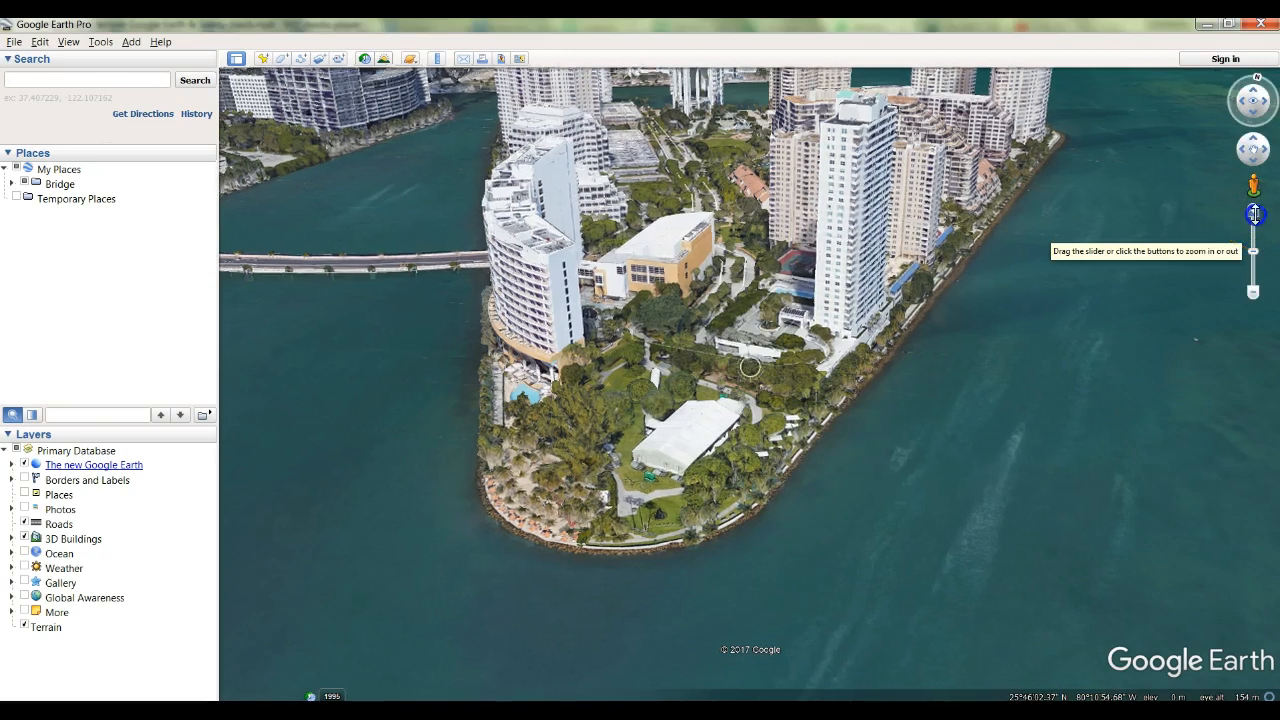
{"action": "left_click", "coordinate": [1254, 212]}
{"action": "left_click", "coordinate": [1254, 212]}
{"action": "left_click", "coordinate": [1255, 213]}
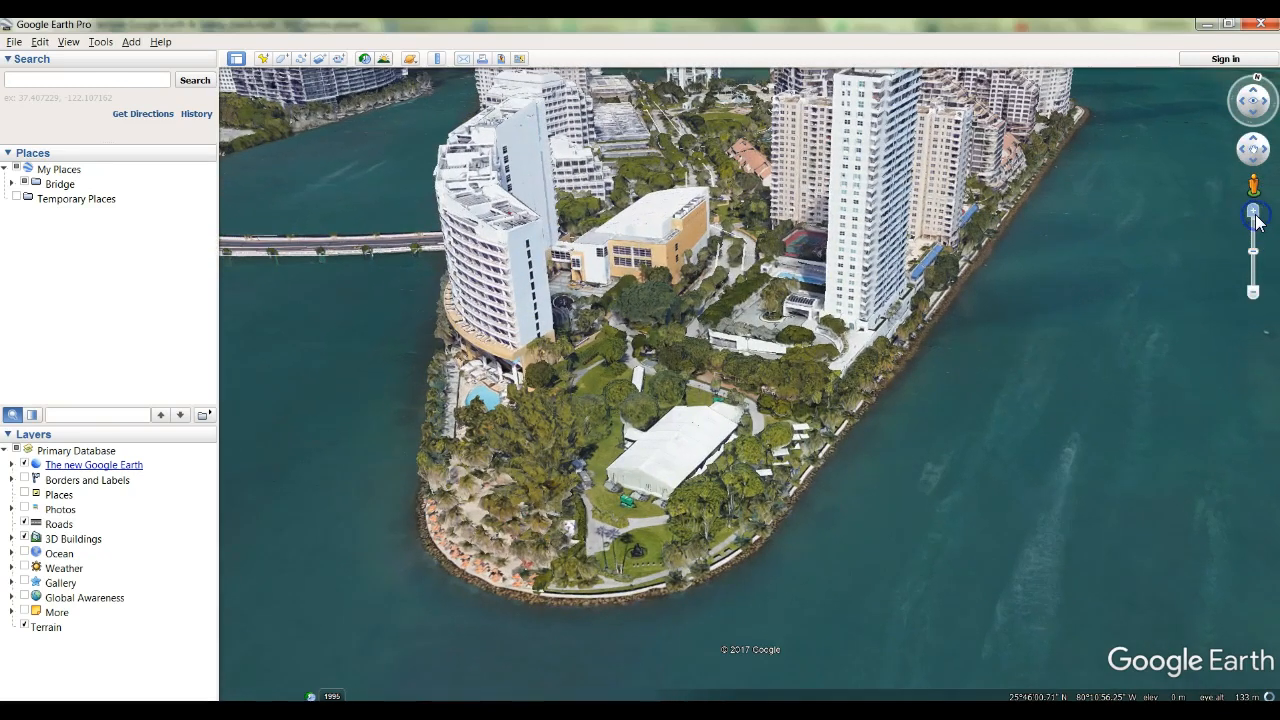
{"action": "left_click", "coordinate": [1254, 212]}
{"action": "left_click", "coordinate": [1254, 212]}
{"action": "left_click", "coordinate": [1253, 212]}
{"action": "left_click", "coordinate": [808, 362]}
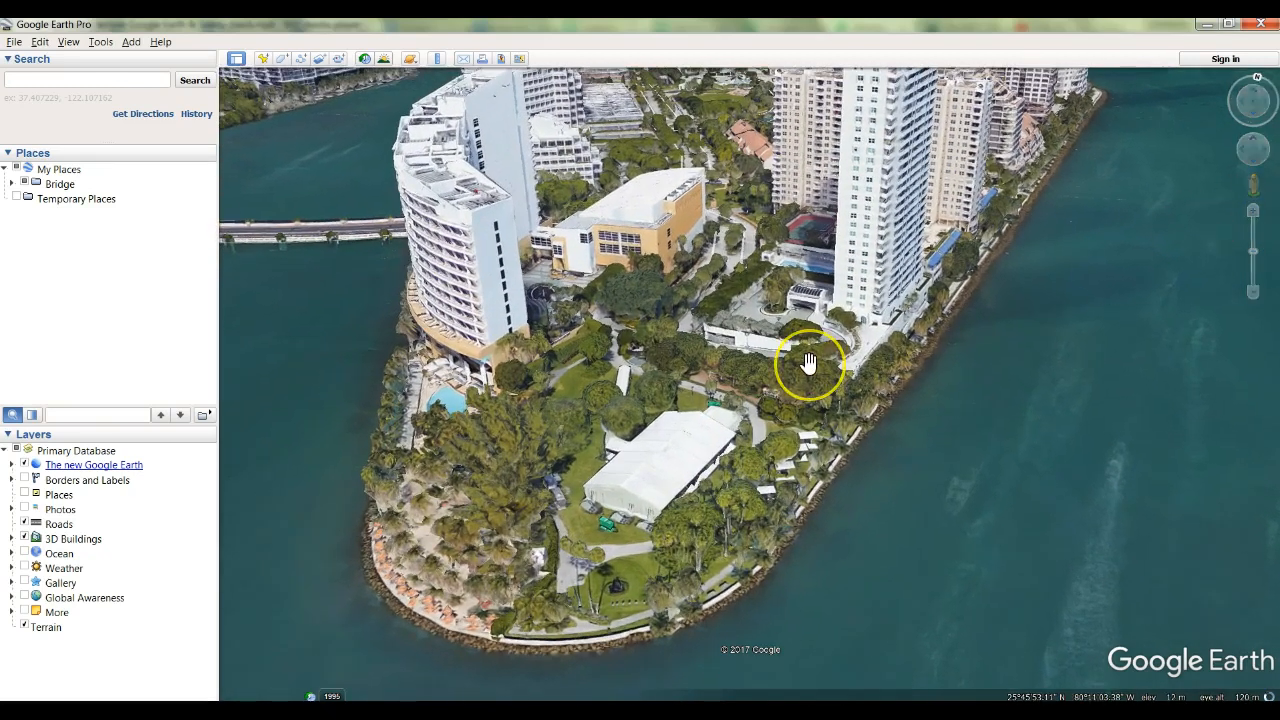
{"action": "left_click", "coordinate": [806, 359]}
{"action": "left_click", "coordinate": [582, 455]}
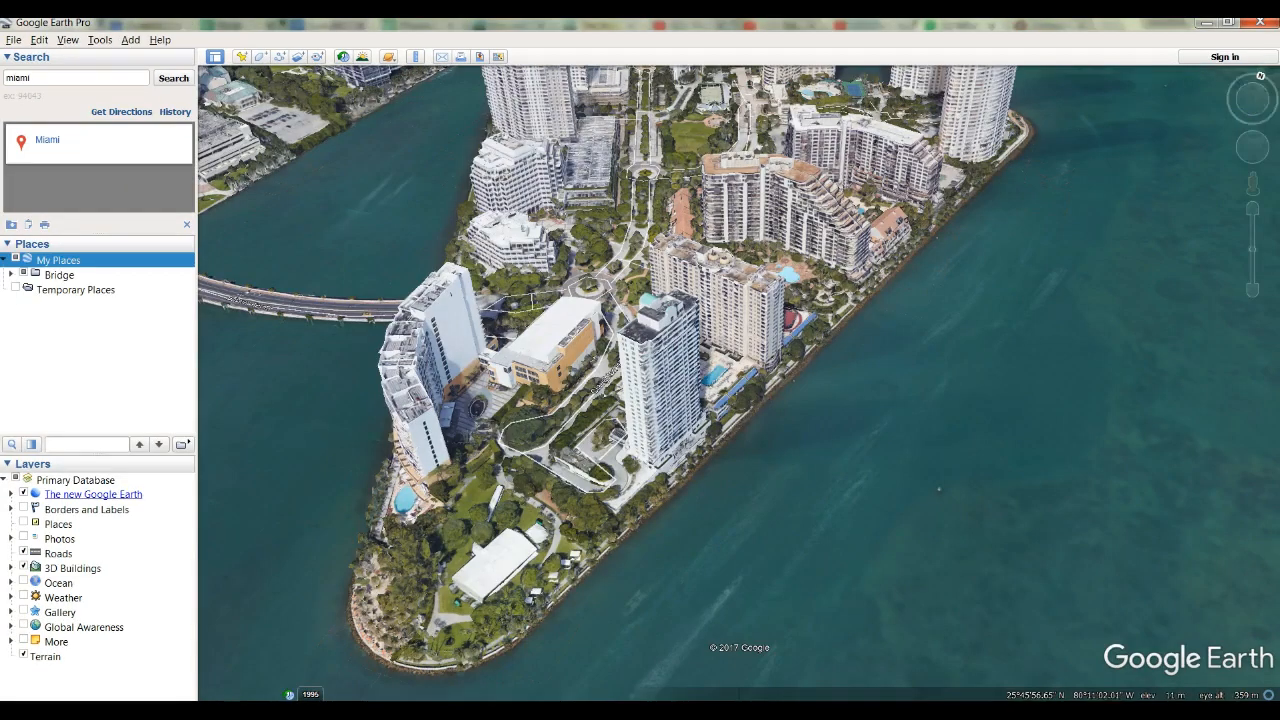
Look around the island by moving the camera, changing its angle and shifting its position around the towers.
{"action": "left_click", "coordinate": [1255, 93]}
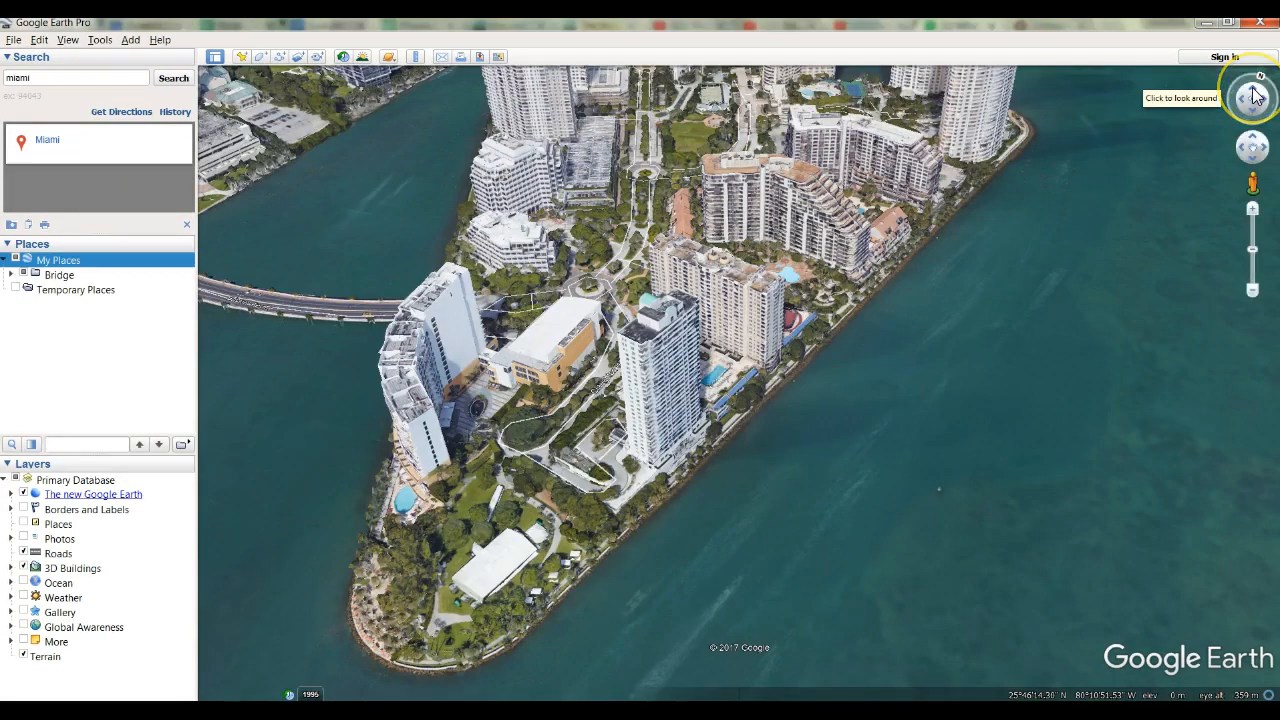
{"action": "left_click_drag", "start_coordinate": [1255, 93], "coordinate": [1257, 145]}
{"action": "left_click", "coordinate": [1256, 145]}
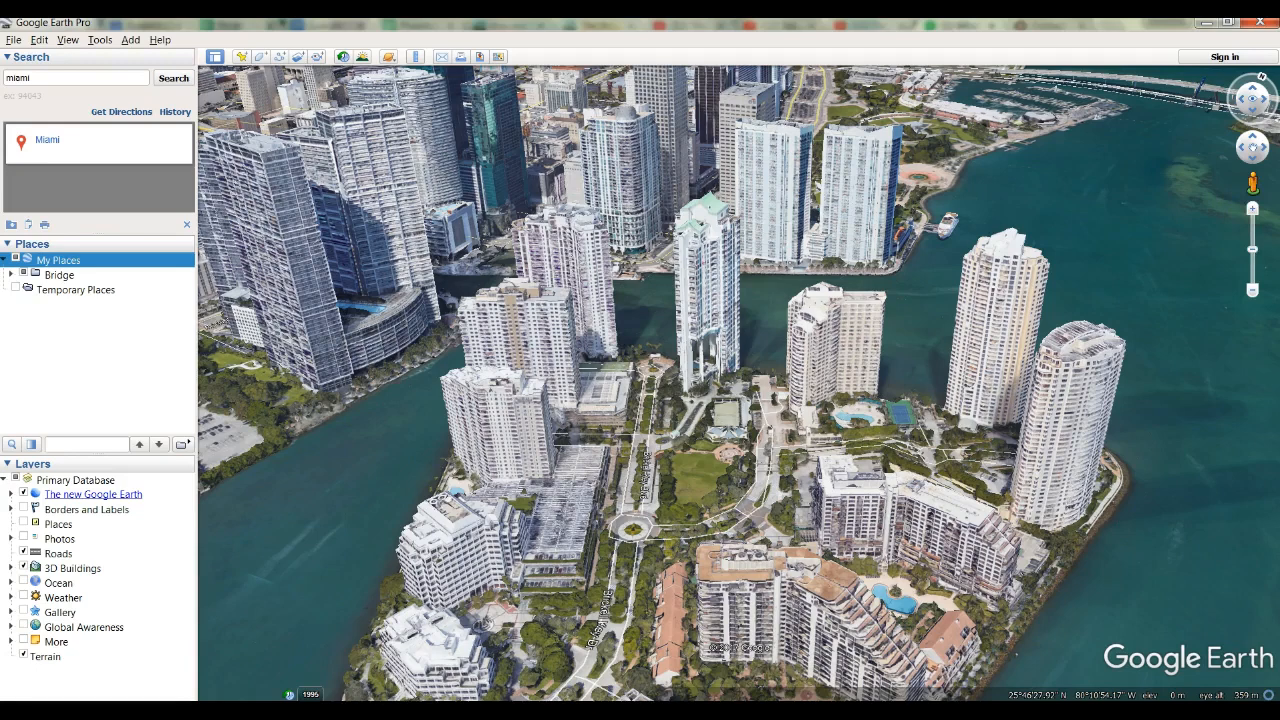
{"action": "left_click_drag", "start_coordinate": [914, 243], "coordinate": [766, 286], "text": "ctrl"}
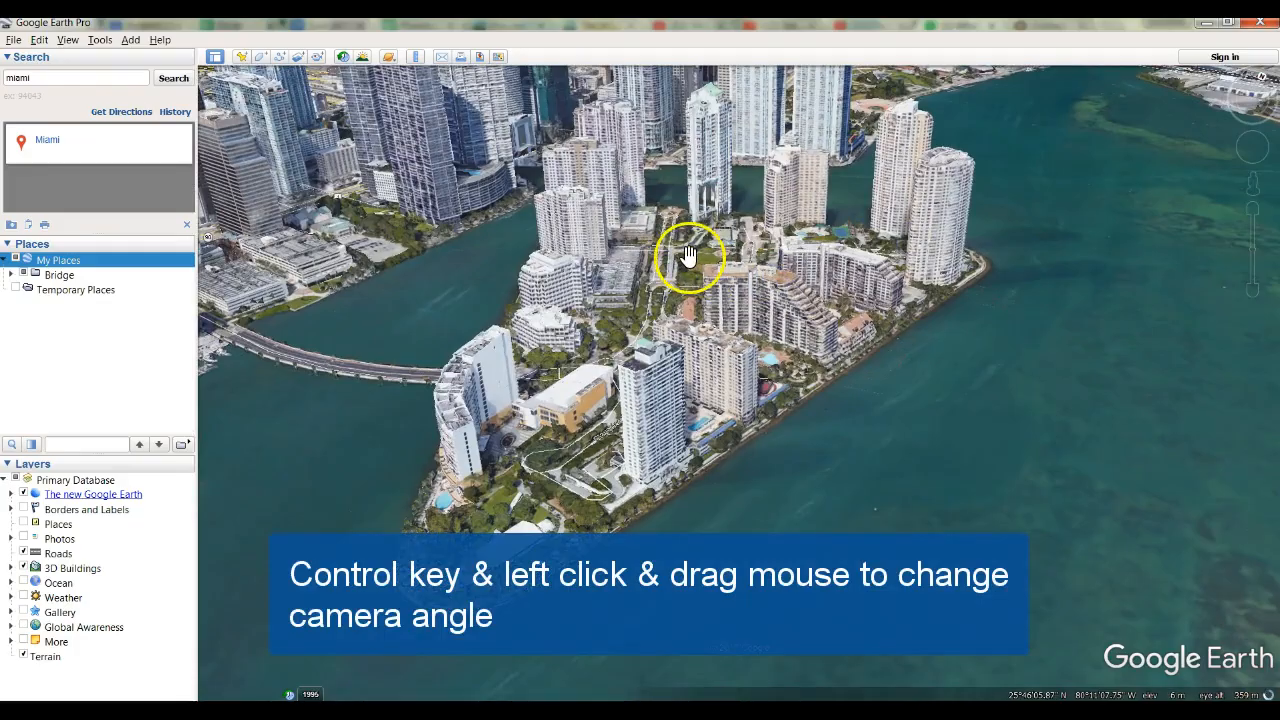
{"action": "left_click_drag", "start_coordinate": [686, 251], "coordinate": [661, 260], "text": "ctrl"}
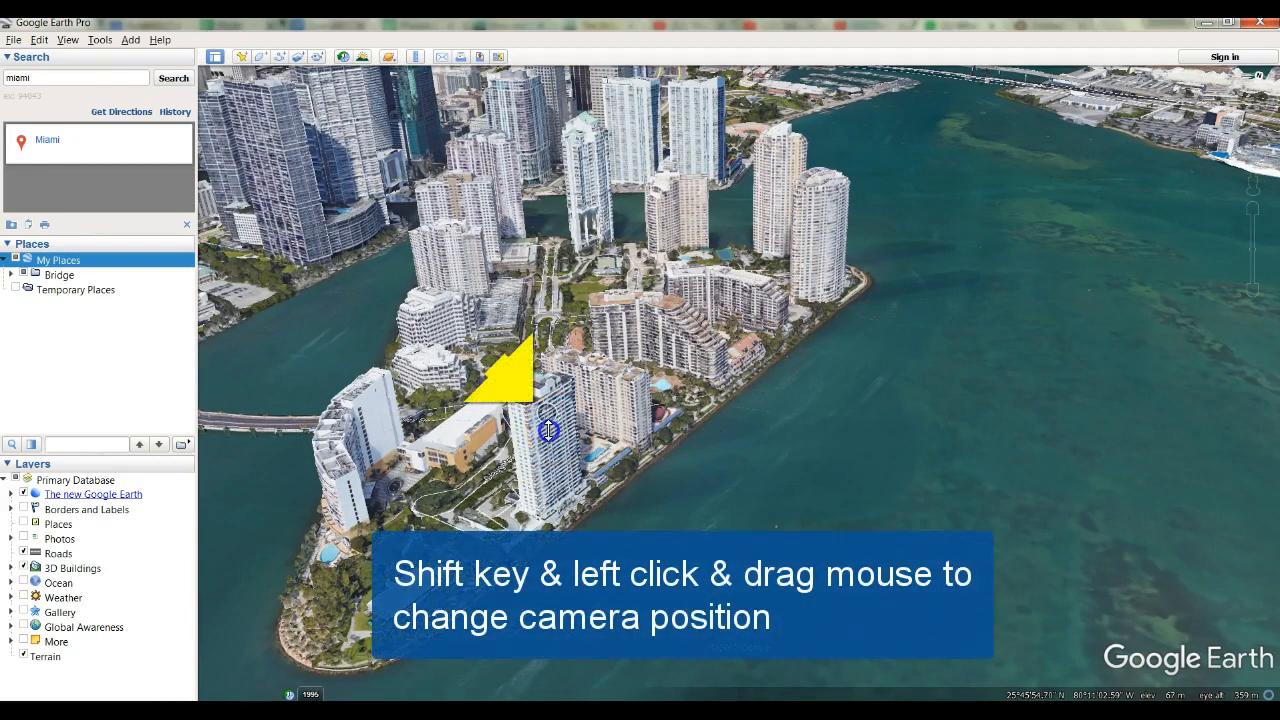
{"action": "left_click_drag", "start_coordinate": [548, 430], "coordinate": [505, 505], "text": "shift"}
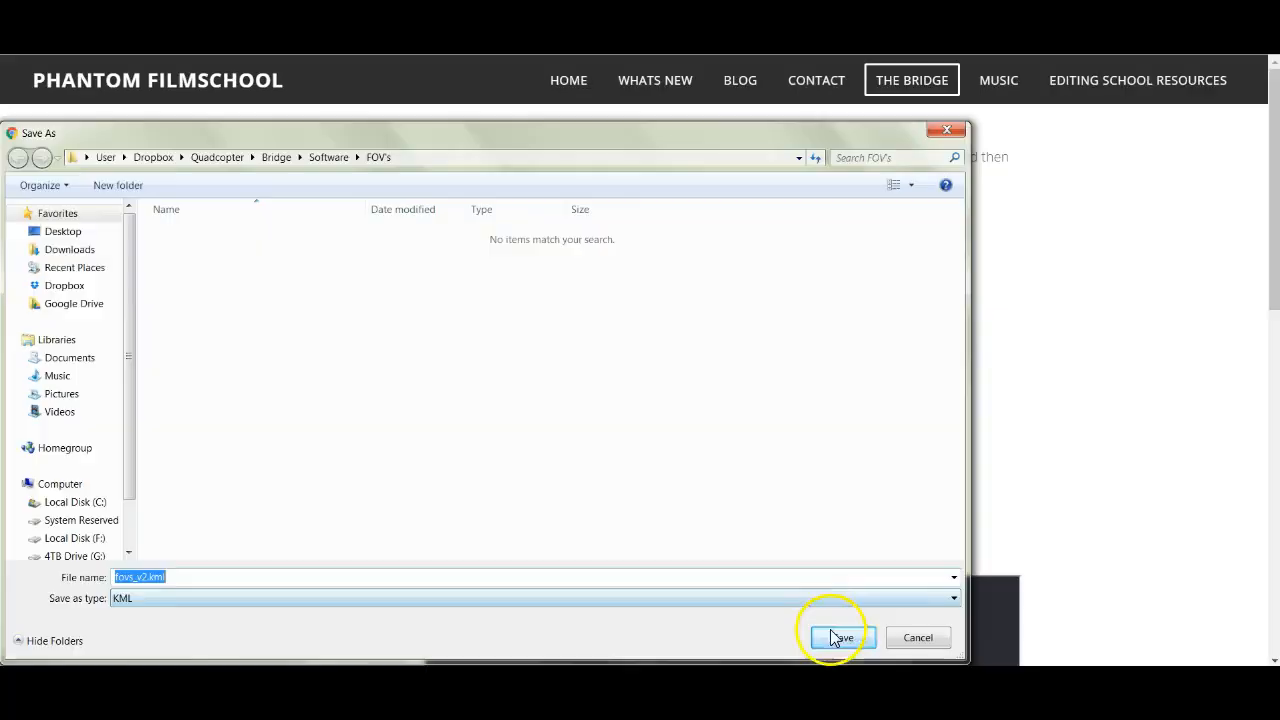
Download FOV's V2.kml from the Bridge web page, open it in Google Earth Pro, save the FOVs folder to My Places and expand it.
{"action": "left_click", "coordinate": [840, 637]}
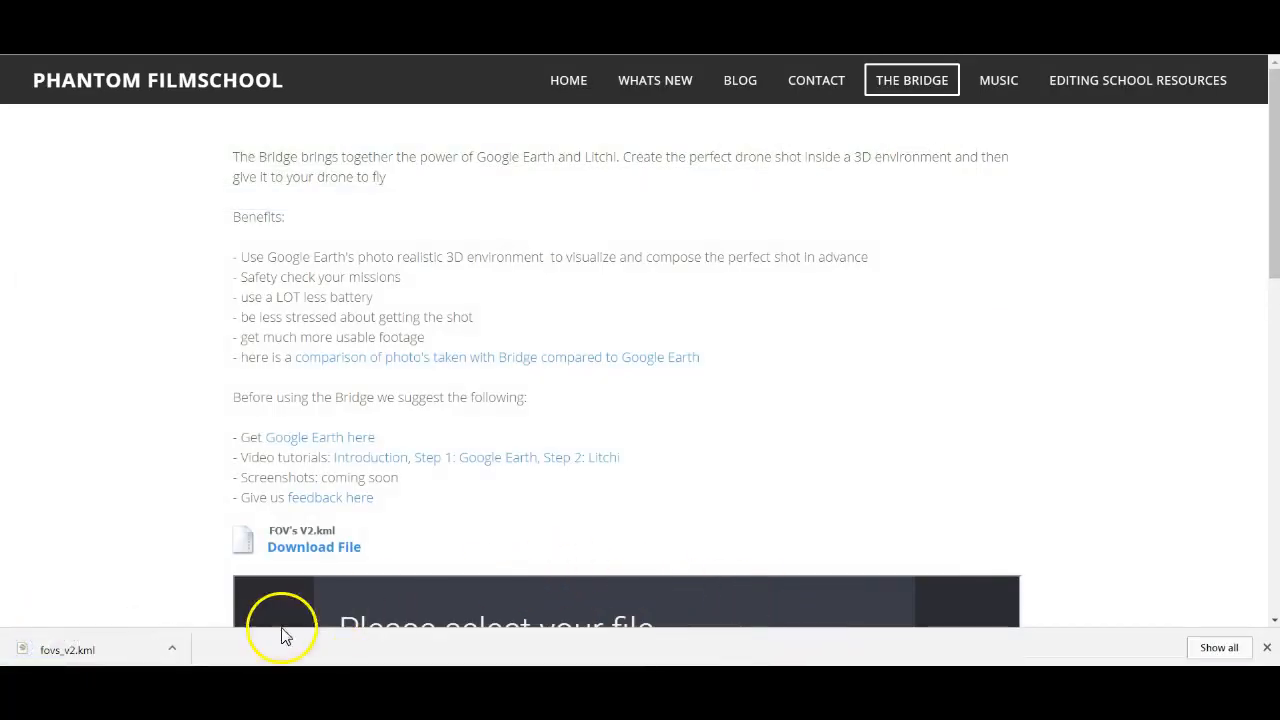
{"action": "left_click", "coordinate": [72, 650]}
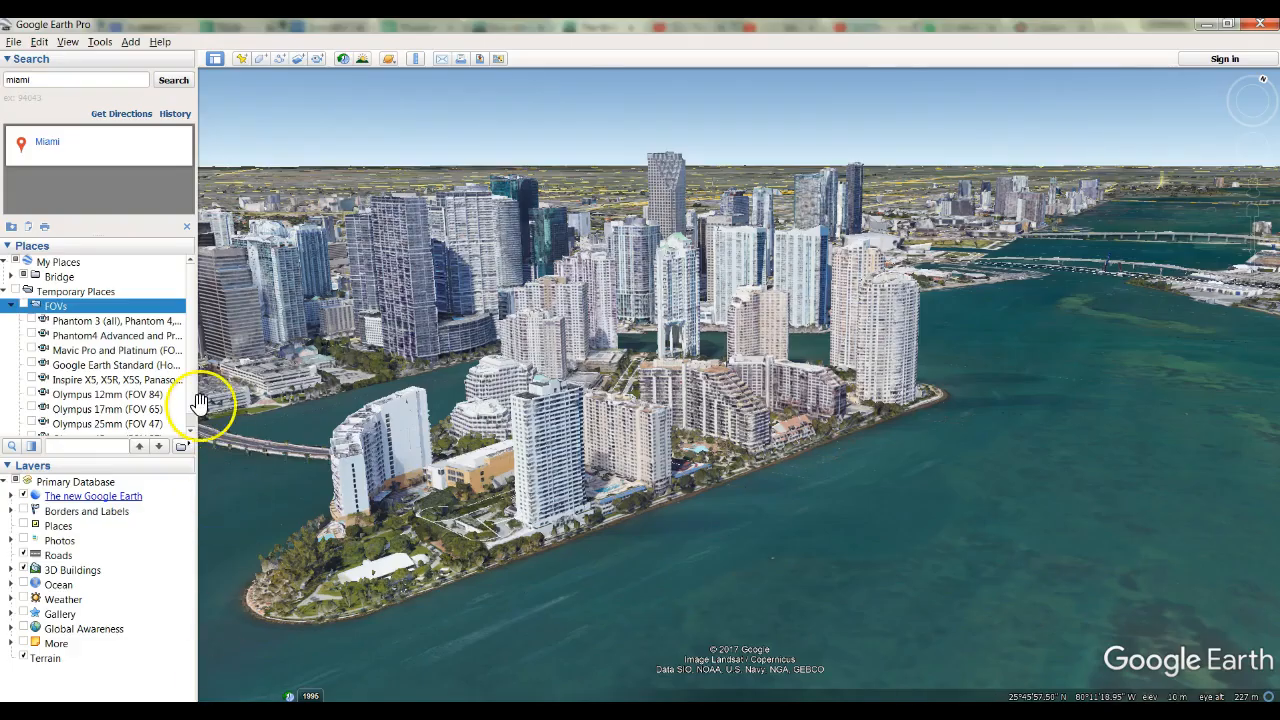
{"action": "right_click", "coordinate": [60, 312]}
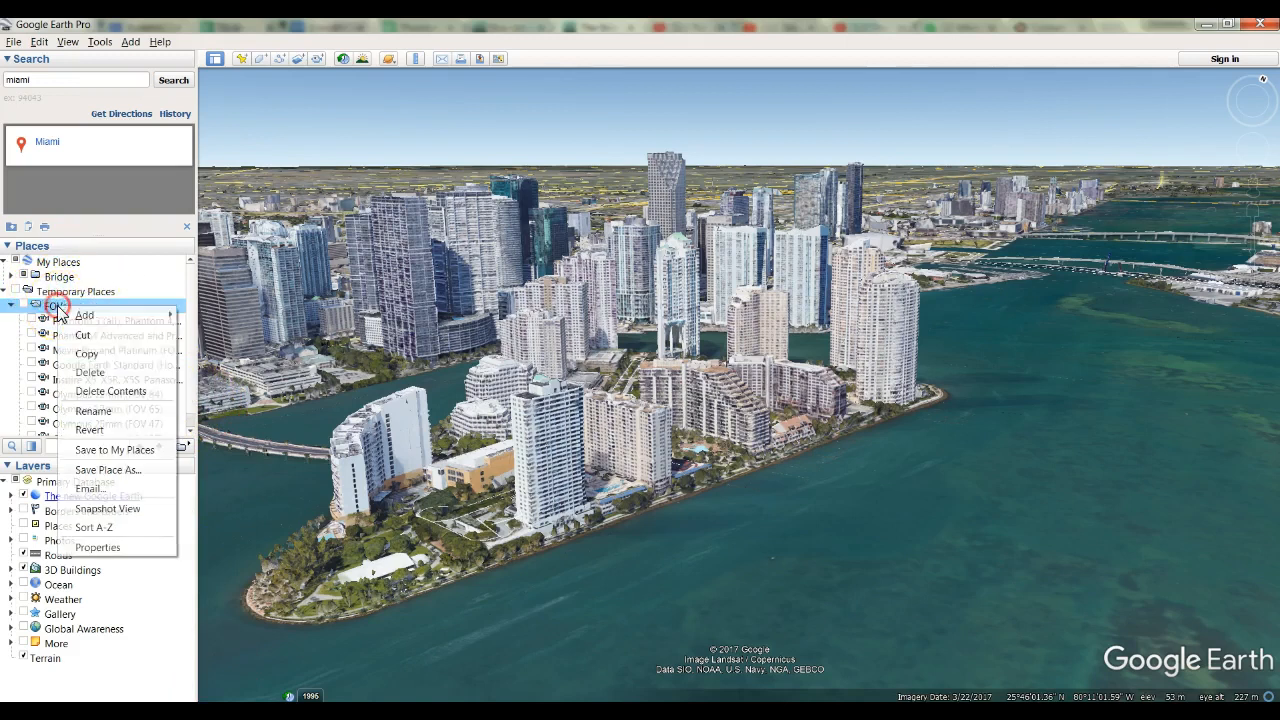
{"action": "left_click", "coordinate": [112, 450]}
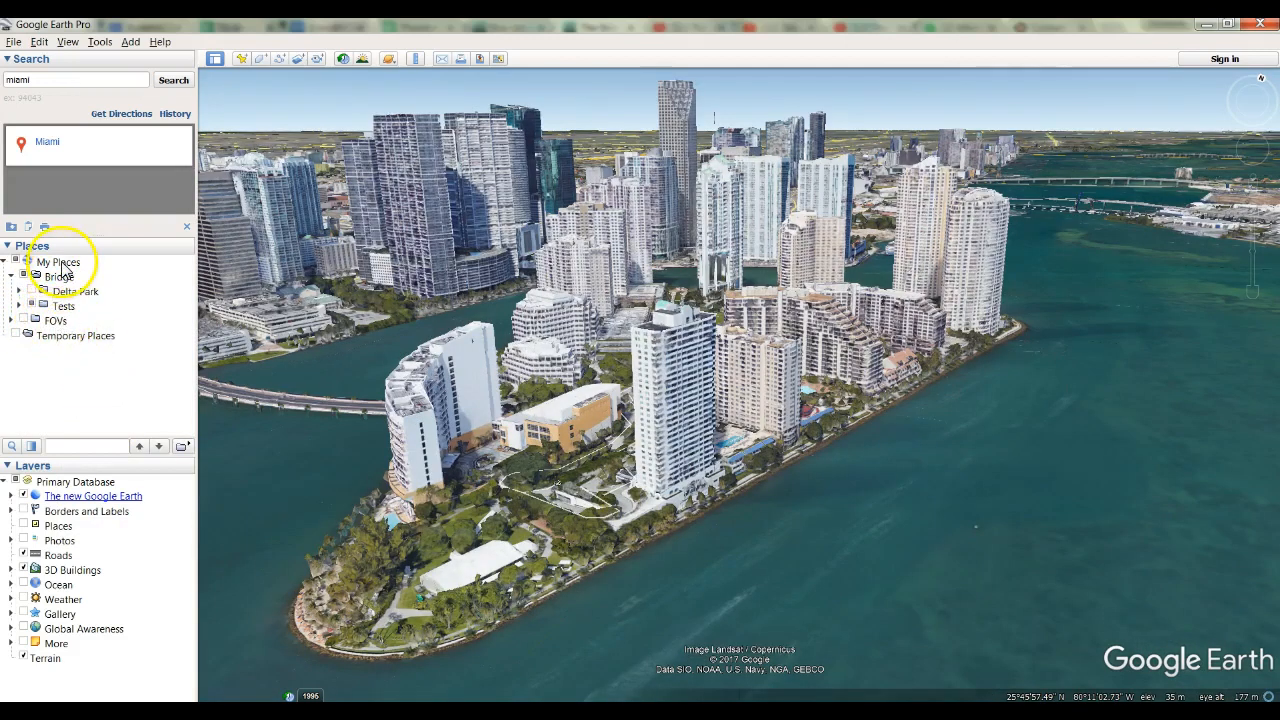
{"action": "left_click", "coordinate": [11, 320]}
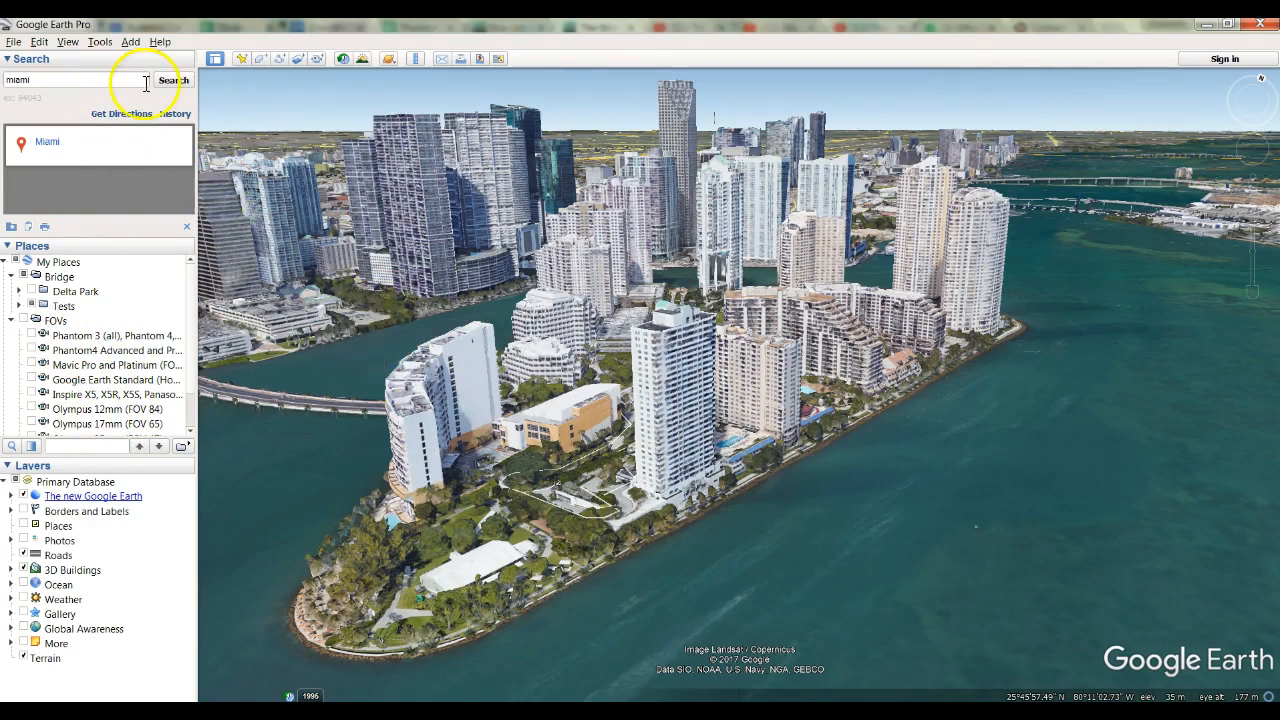
Check the fly-to speed in the navigation options and accept the settings.
{"action": "left_click", "coordinate": [97, 44]}
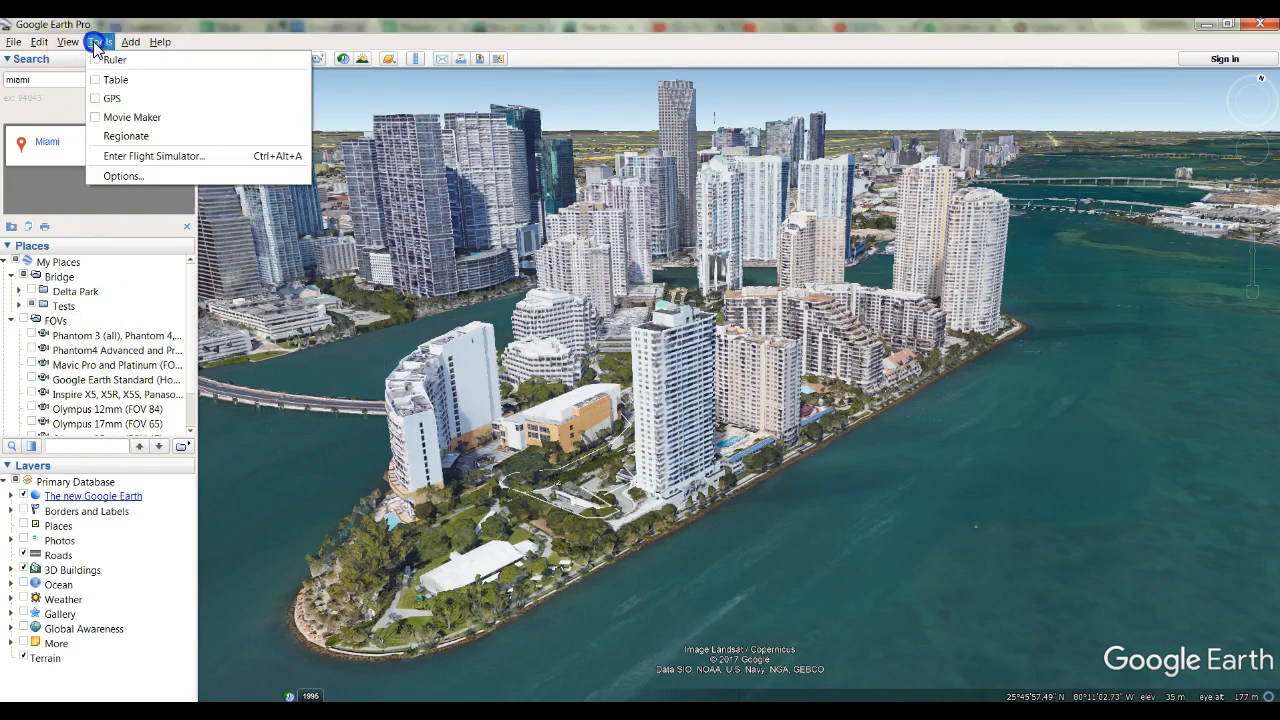
{"action": "left_click", "coordinate": [120, 175]}
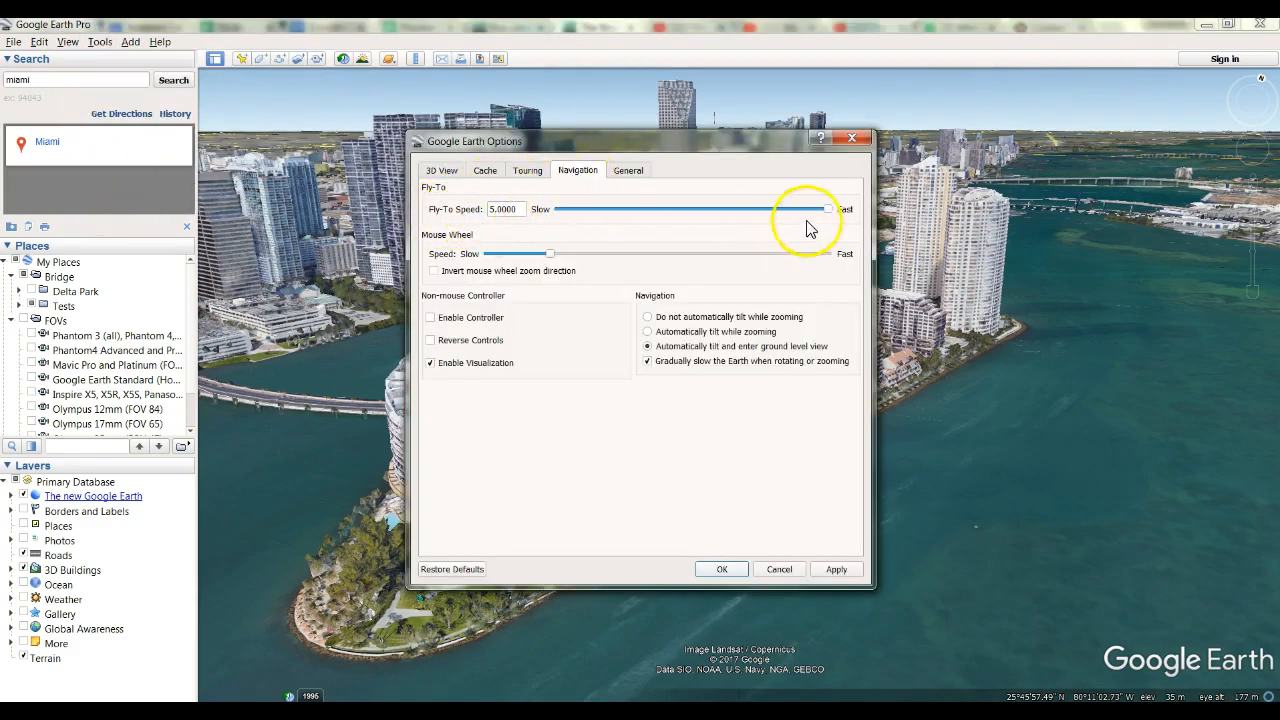
{"action": "left_click", "coordinate": [721, 569]}
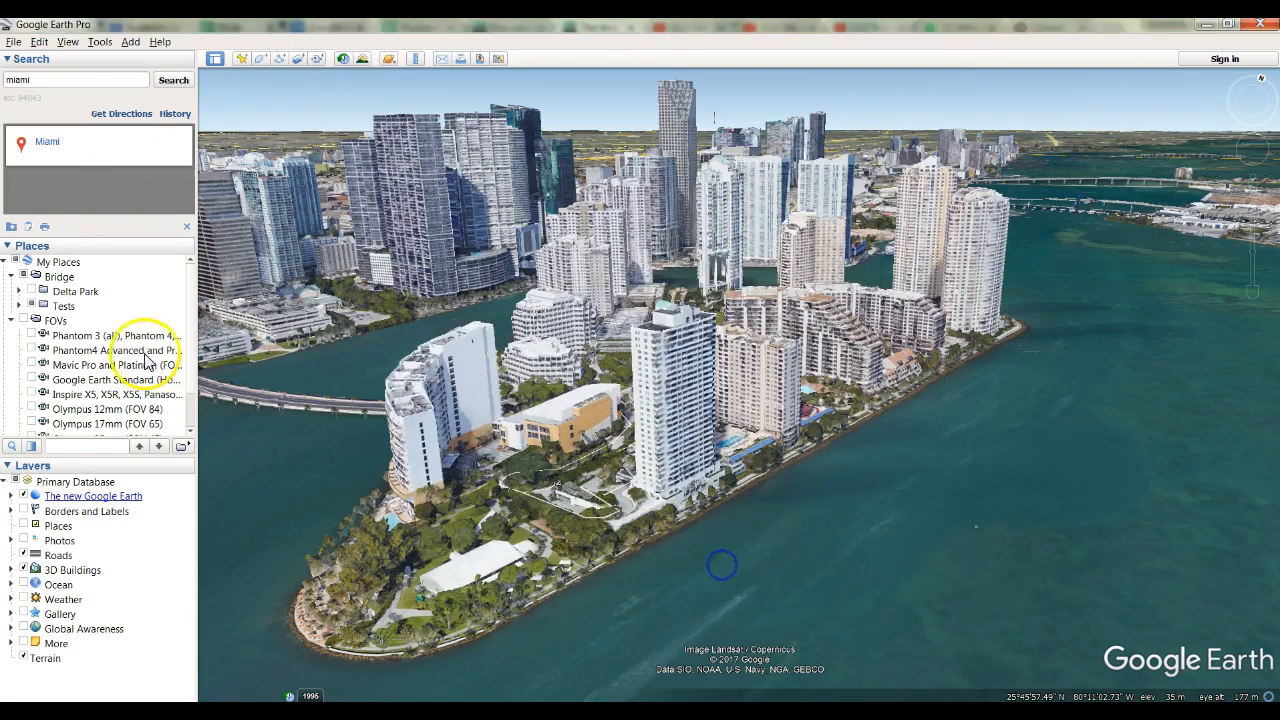
Apply the Mavic Pro and Platinum field-of-view preset, compare it with the Phantom 3 and Phantom4 Advanced presets, and reapply it.
{"action": "double_click", "coordinate": [85, 366]}
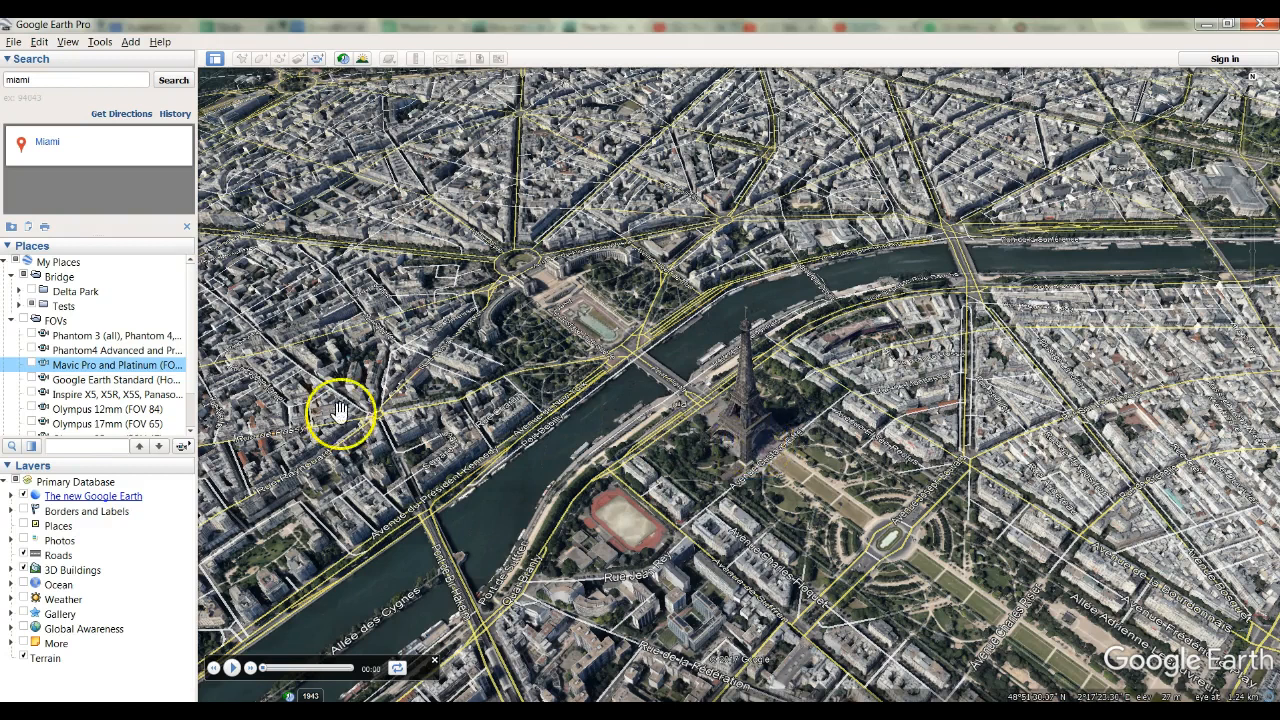
{"action": "double_click", "coordinate": [75, 337]}
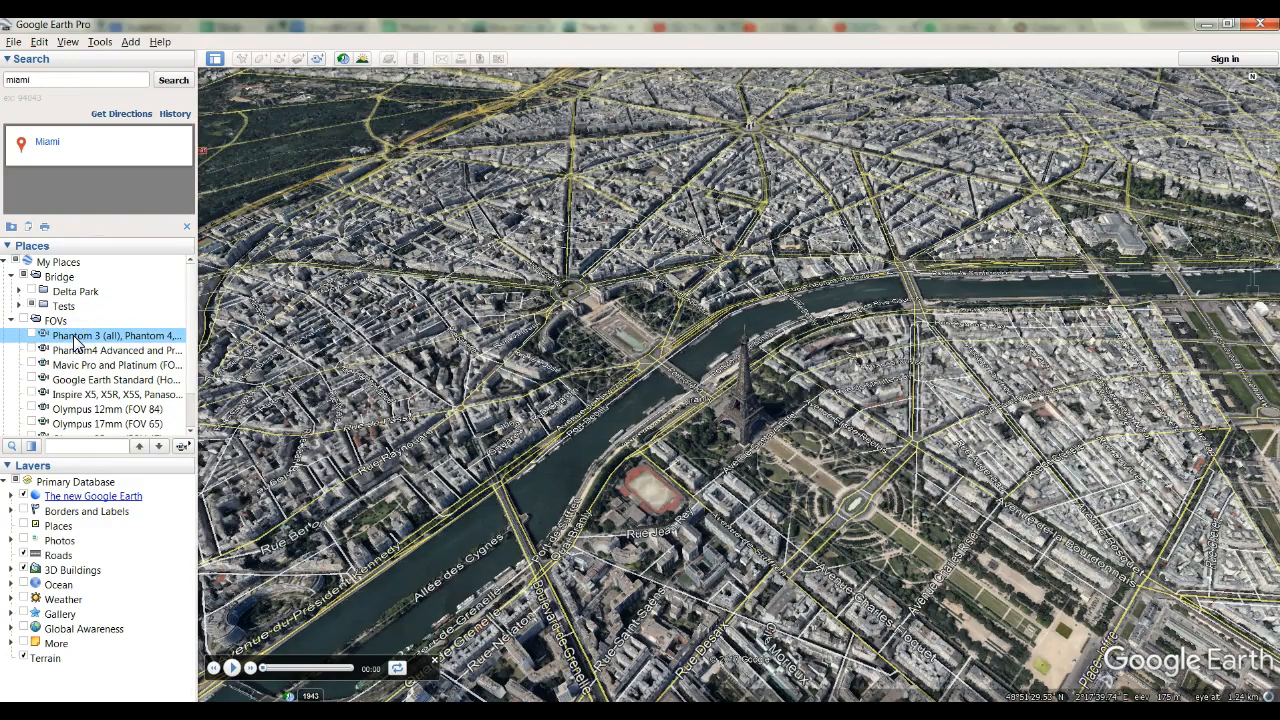
{"action": "double_click", "coordinate": [80, 351]}
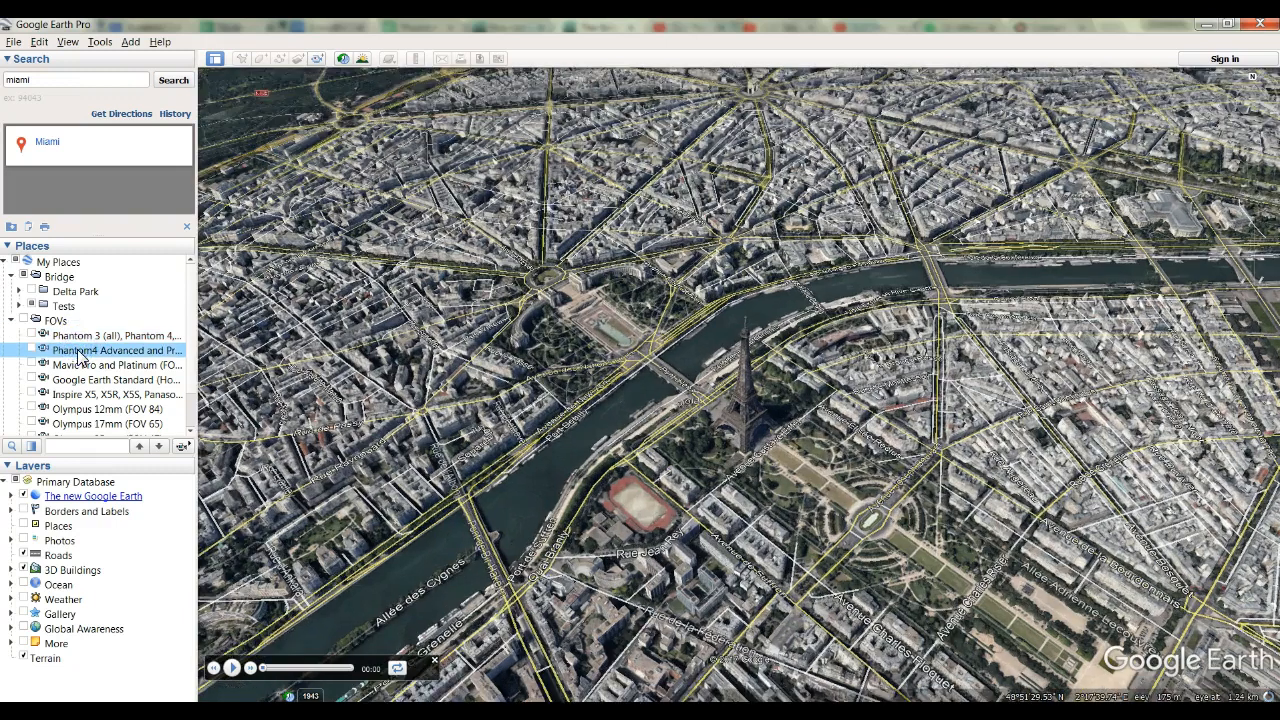
{"action": "double_click", "coordinate": [84, 366]}
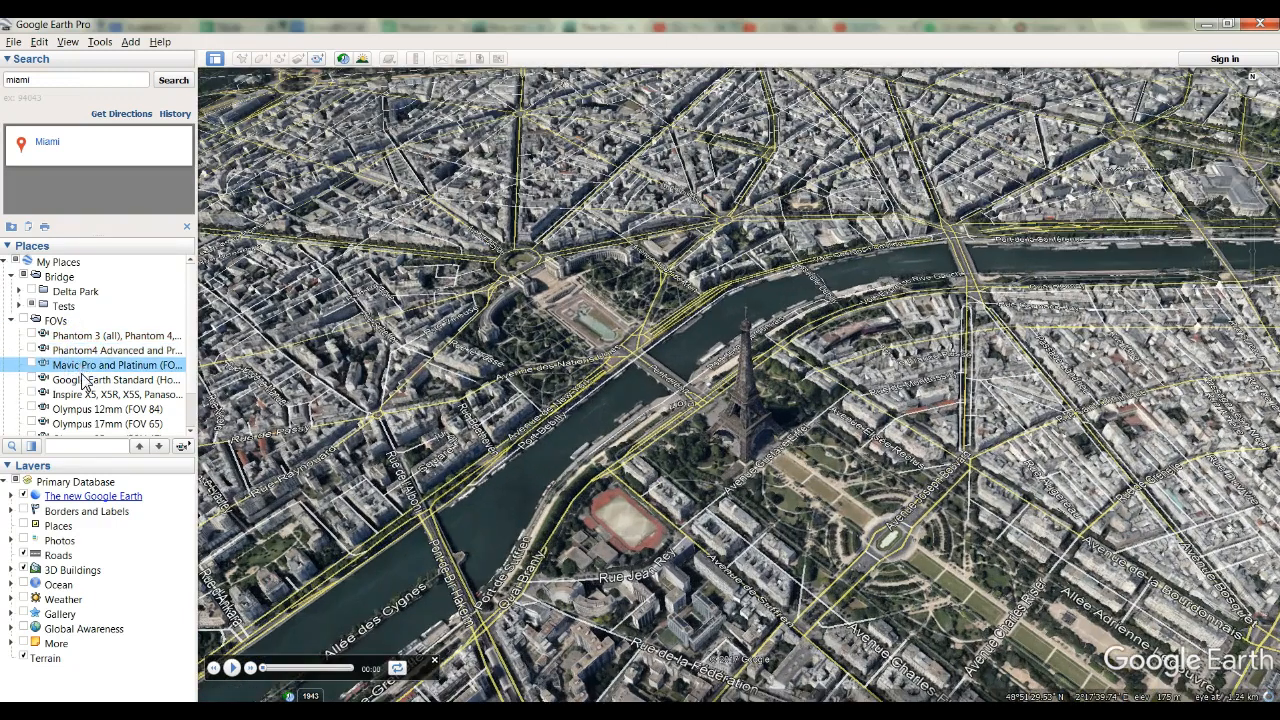
Compare the Google Earth Standard and Olympus 45mm (FOV 27) field-of-view presets, and reapply the Mavic Pro and Platinum preset.
{"action": "double_click", "coordinate": [85, 381]}
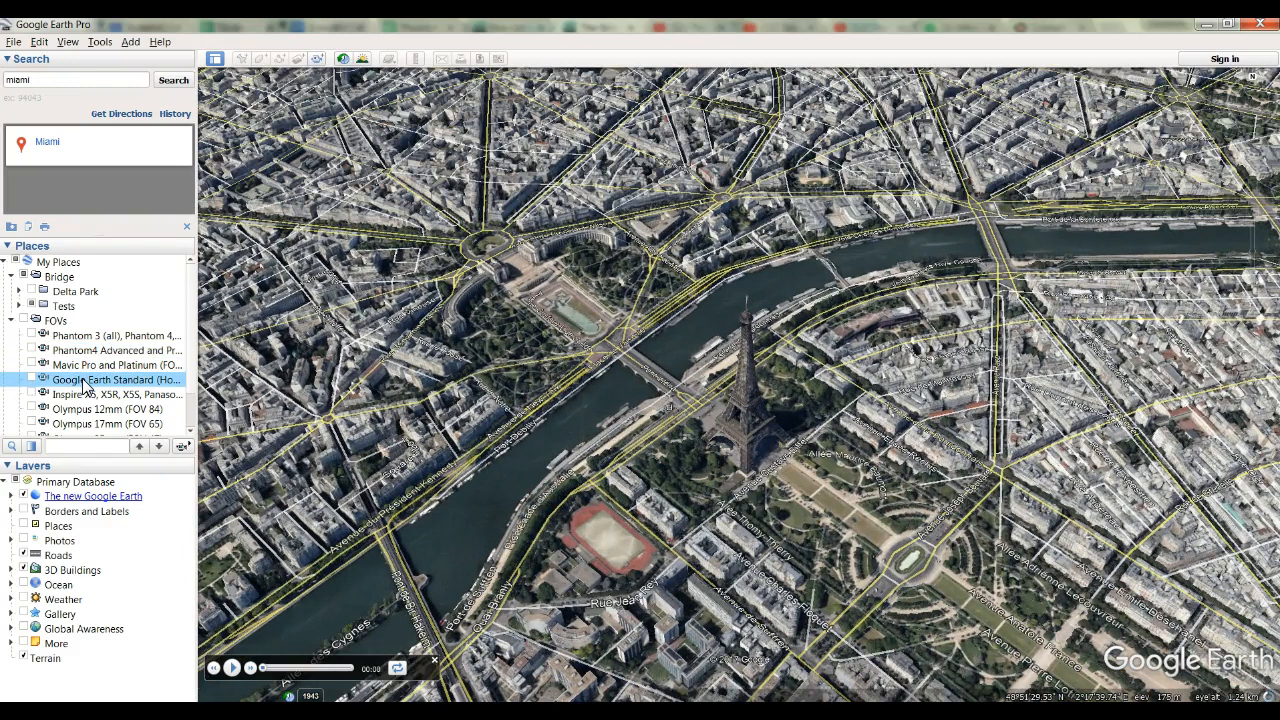
{"action": "scroll", "coordinate": [85, 383], "scroll_direction": "down", "scroll_amount": 1}
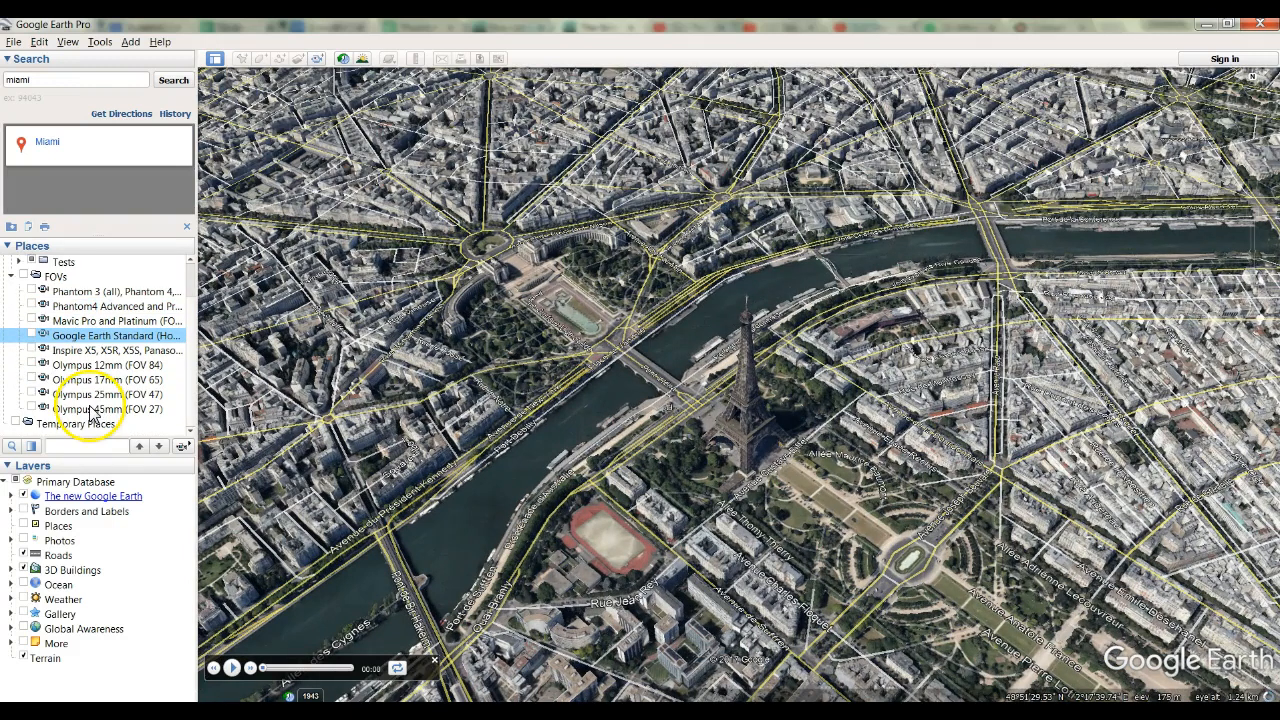
{"action": "double_click", "coordinate": [90, 409]}
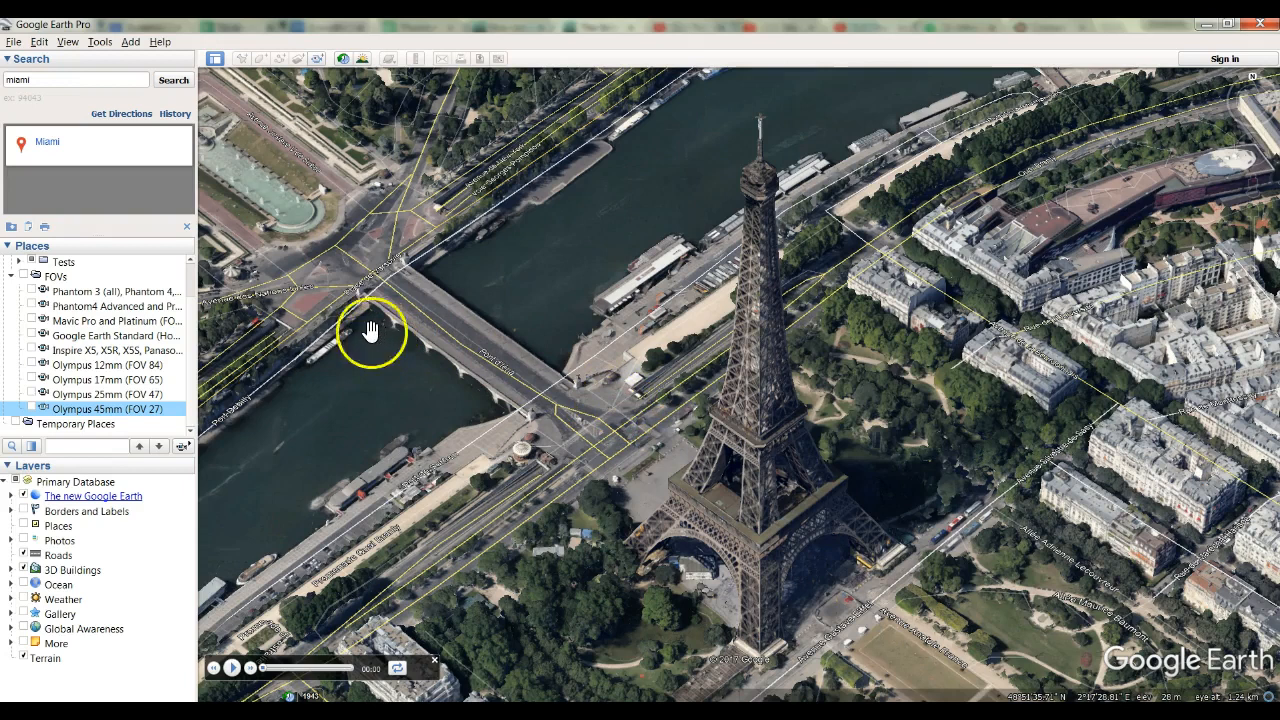
{"action": "double_click", "coordinate": [75, 322]}
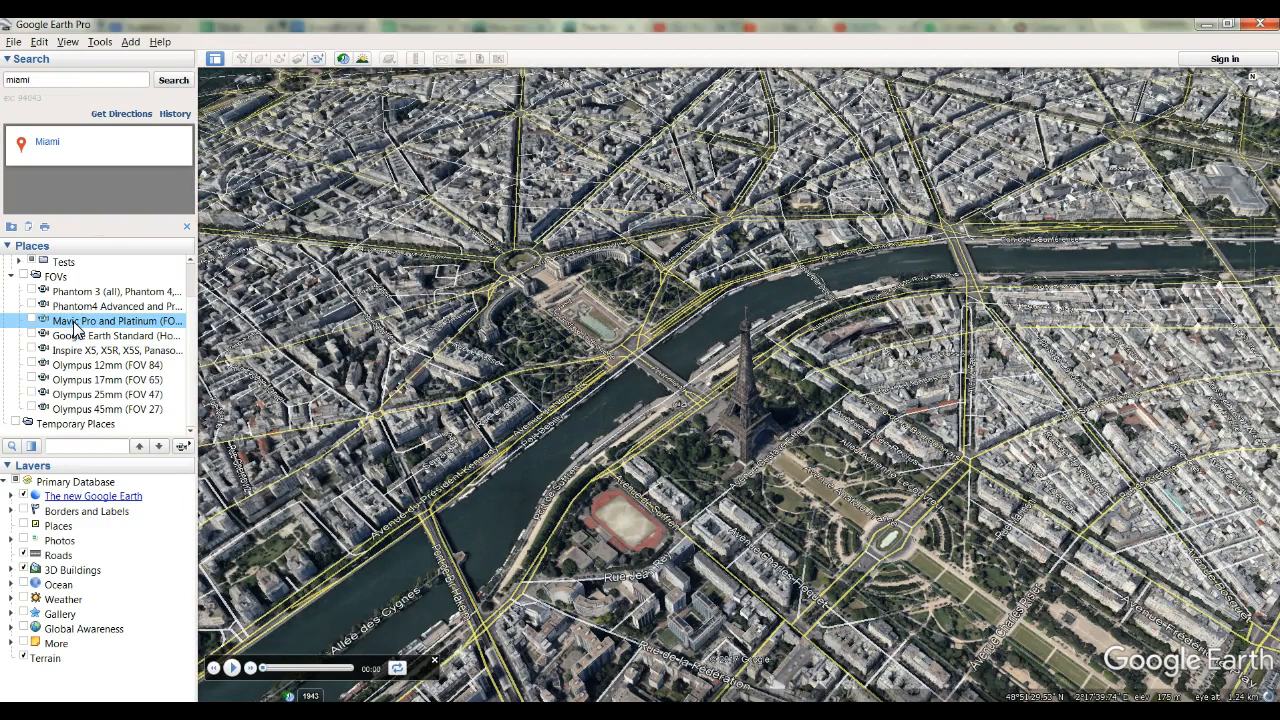
Fly back to the Miami search result and collapse the FOVs folder.
{"action": "left_click", "coordinate": [50, 143]}
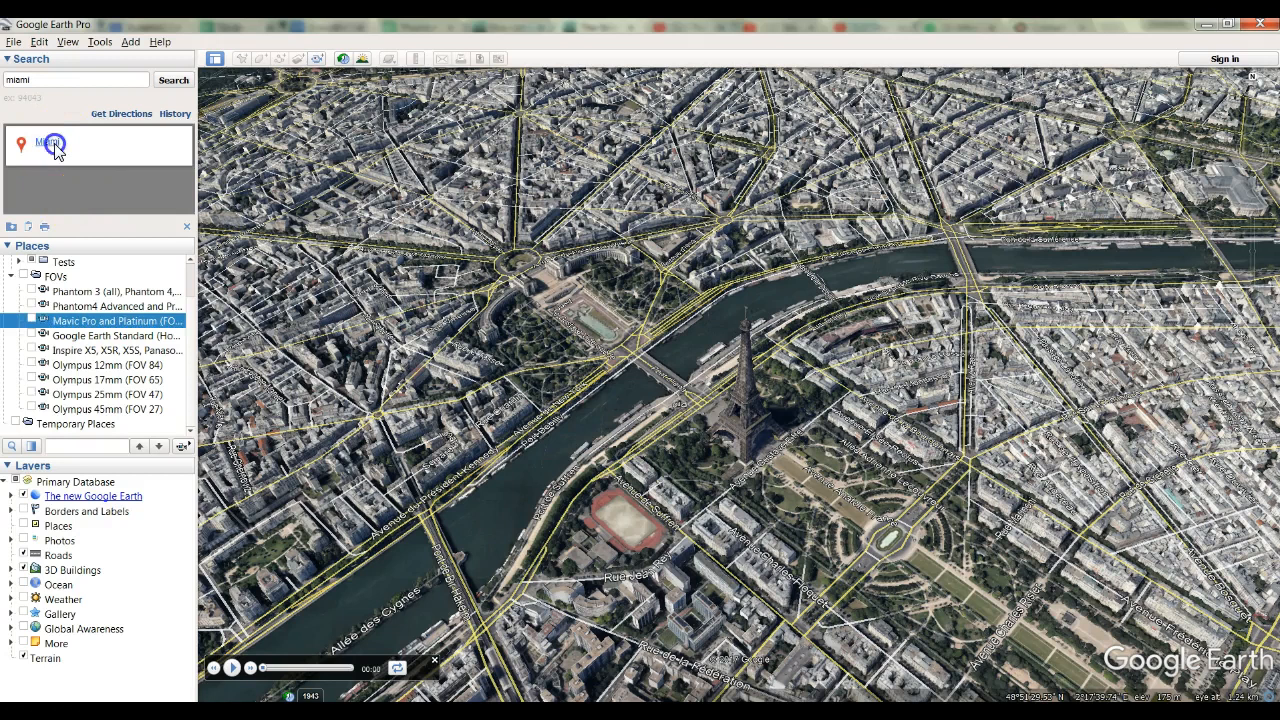
{"action": "left_click", "coordinate": [925, 201]}
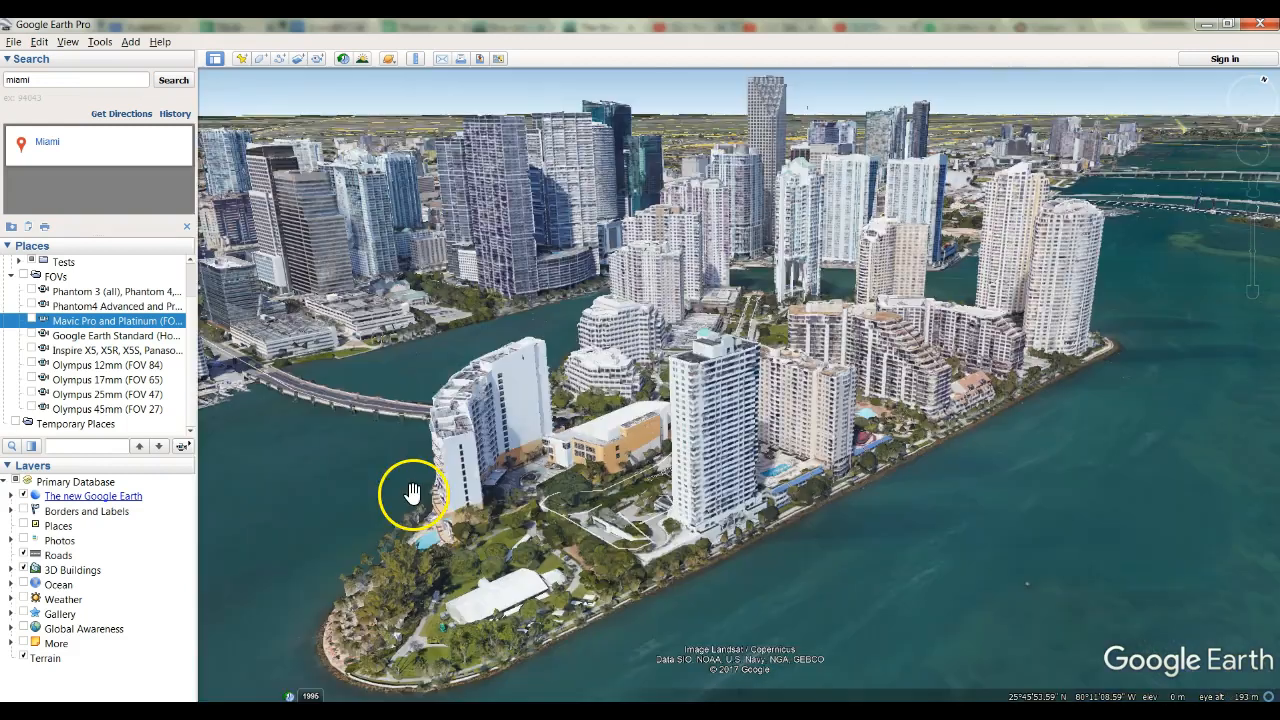
{"action": "left_click", "coordinate": [11, 276]}
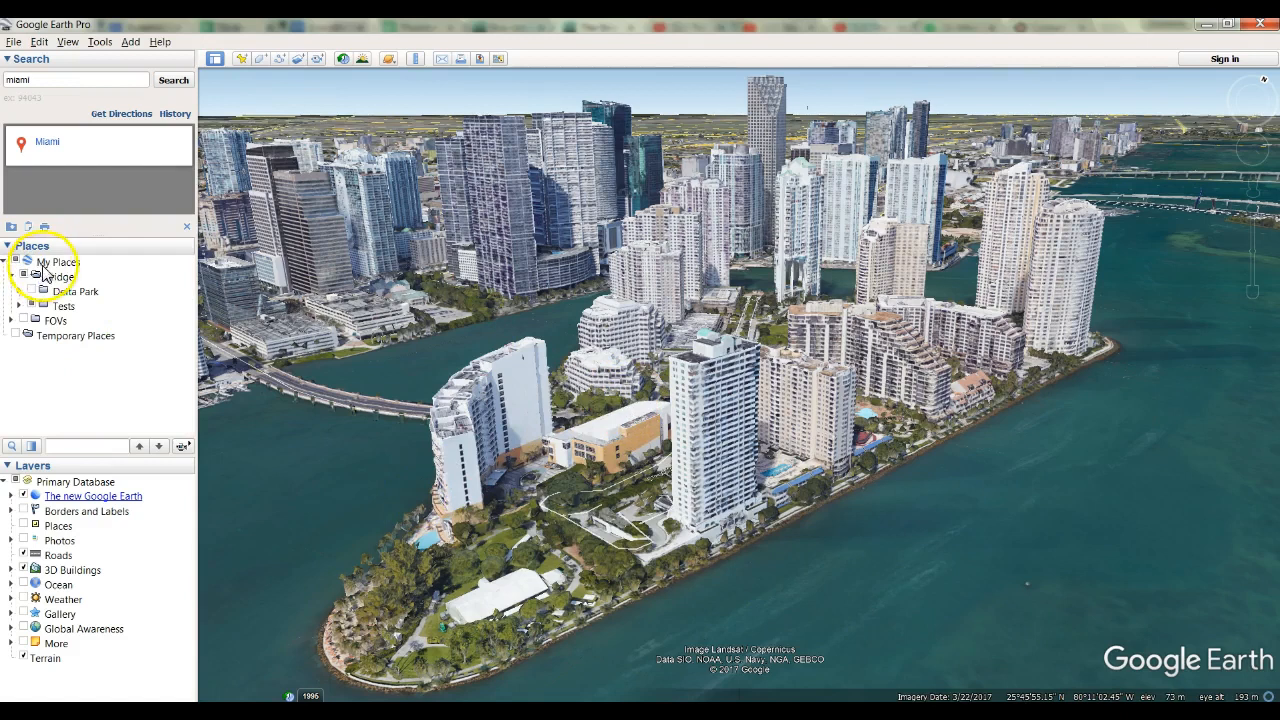
Create a folder named Missions in My Places.
{"action": "left_click", "coordinate": [47, 262]}
{"action": "right_click", "coordinate": [47, 266]}
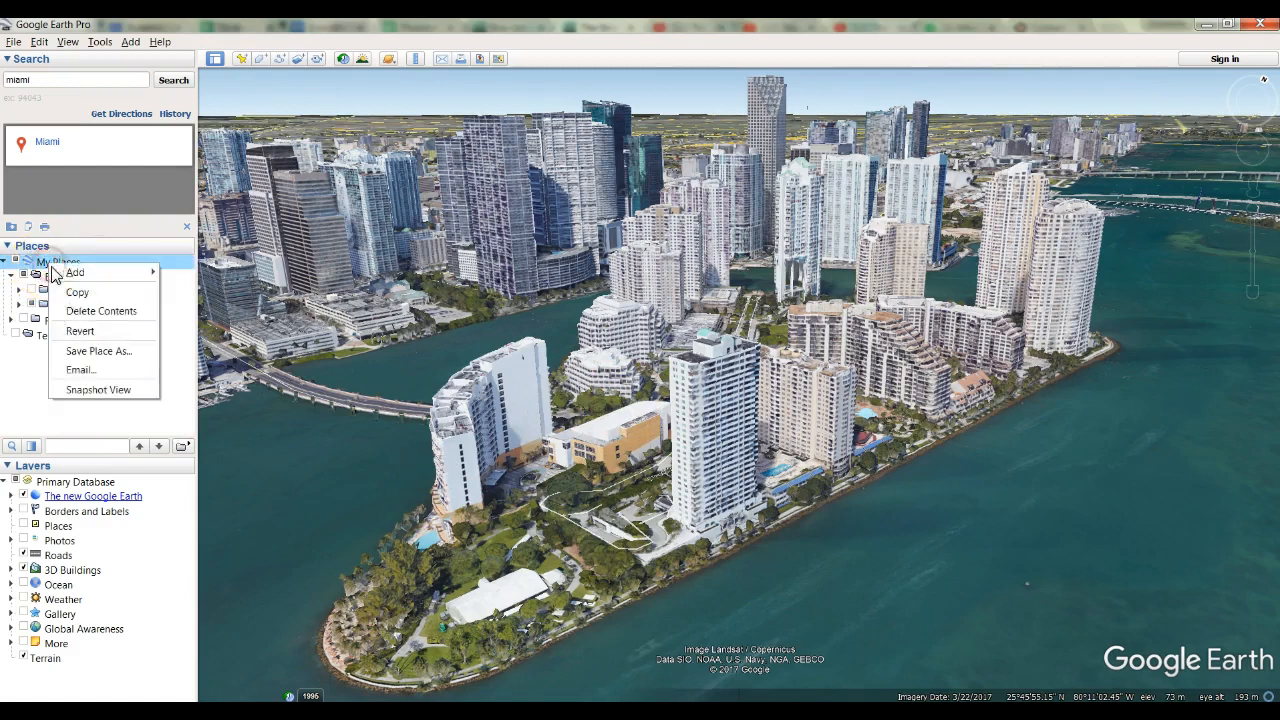
{"action": "mouse_move", "coordinate": [80, 272]}
{"action": "left_click", "coordinate": [195, 275]}
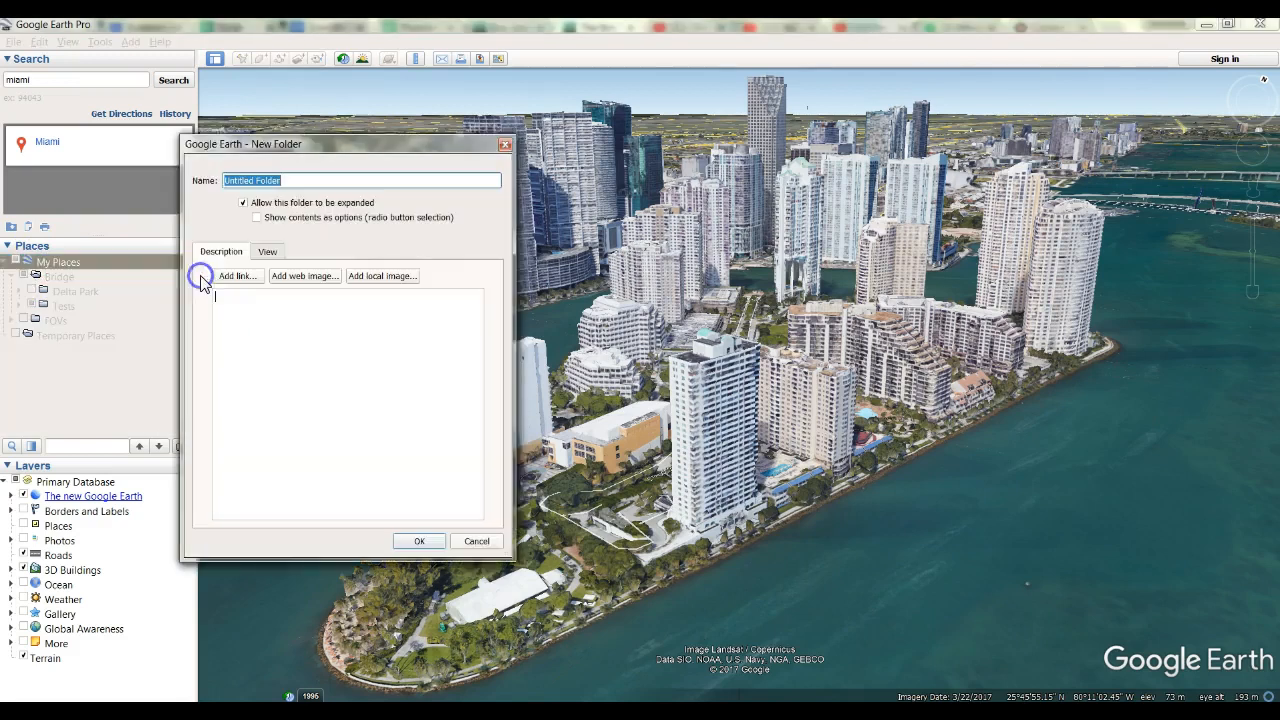
{"action": "type", "text": "Missions"}
{"action": "key", "text": "Return"}
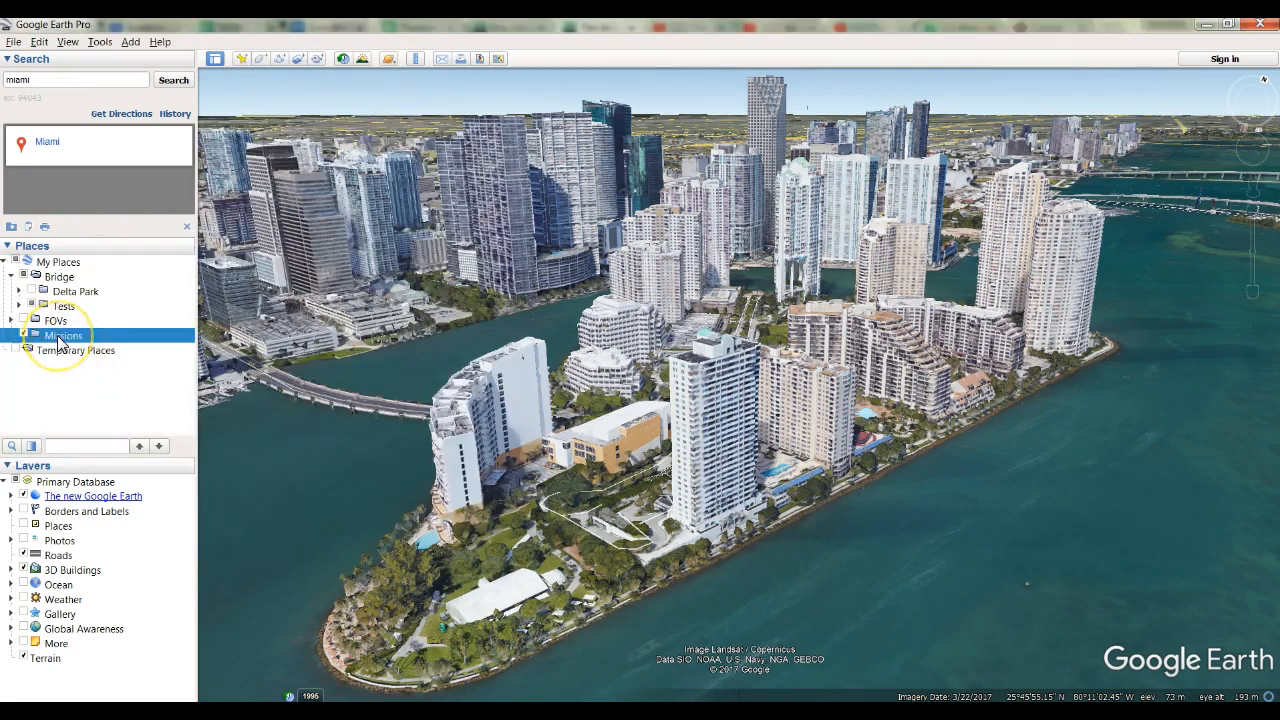
Add a subfolder named Miami inside the Missions folder and select it as the destination for placemarks.
{"action": "right_click", "coordinate": [59, 338]}
{"action": "mouse_move", "coordinate": [110, 344]}
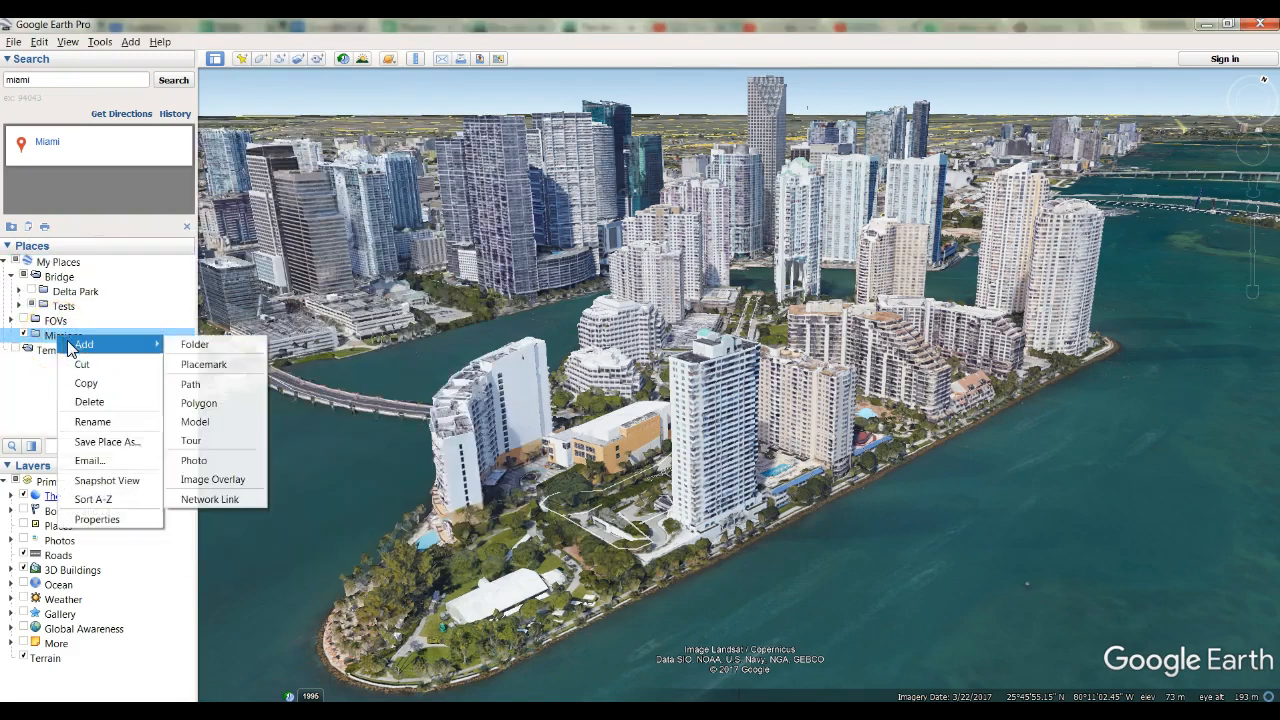
{"action": "left_click", "coordinate": [187, 346]}
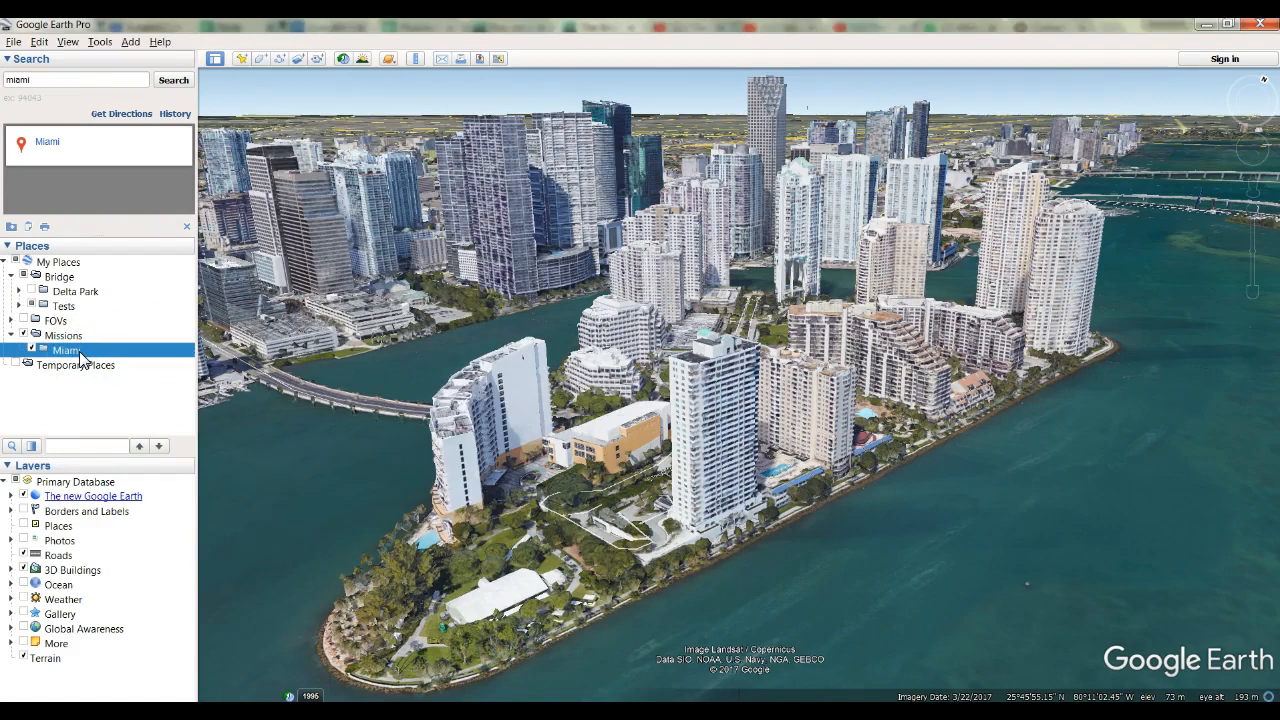
{"action": "left_click", "coordinate": [66, 337]}
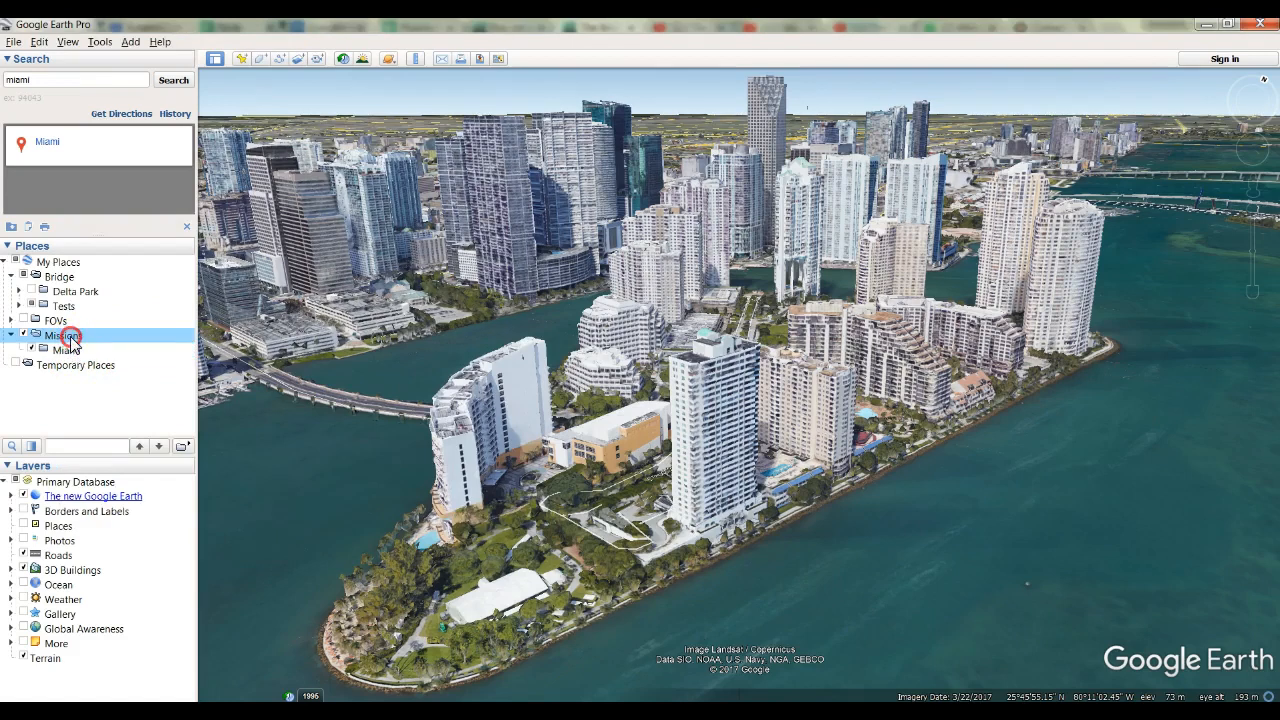
{"action": "right_click", "coordinate": [70, 338]}
{"action": "left_click", "coordinate": [60, 349]}
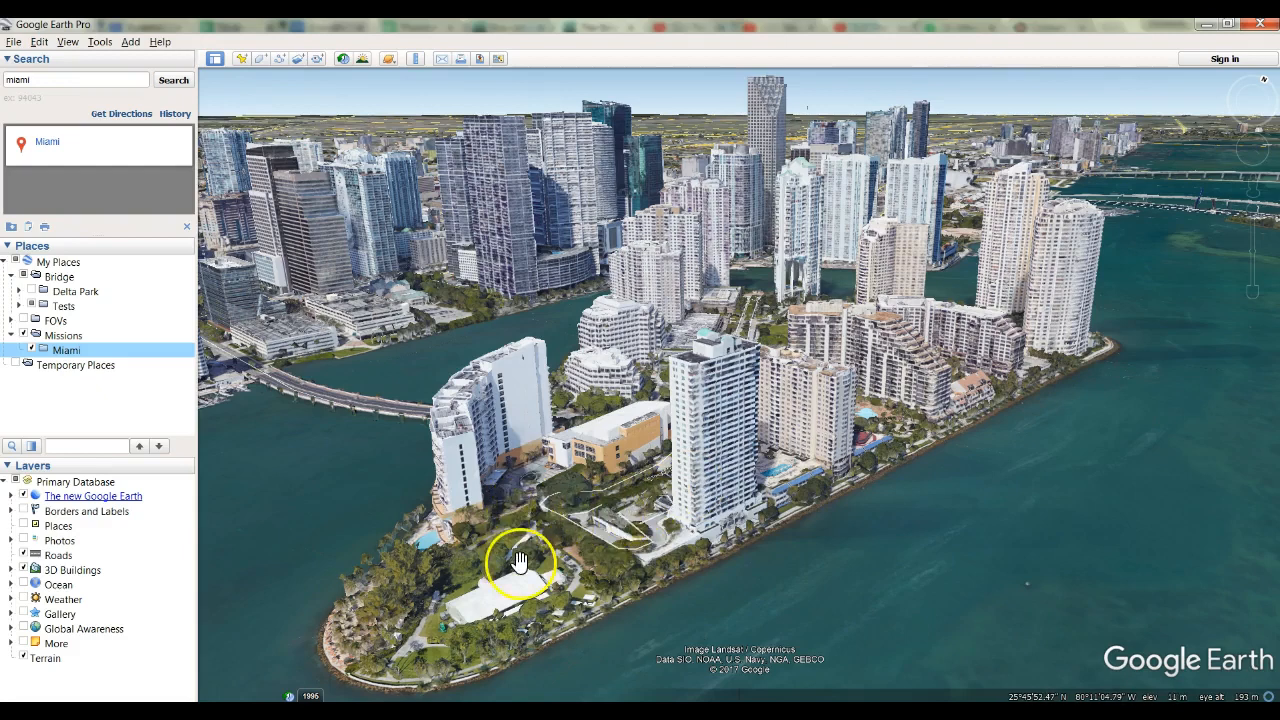
Save an overhead view of the lawn beside the white tent as a placemark named Take off/1 in the Miami folder.
{"action": "left_click_drag", "start_coordinate": [519, 562], "coordinate": [607, 572]}
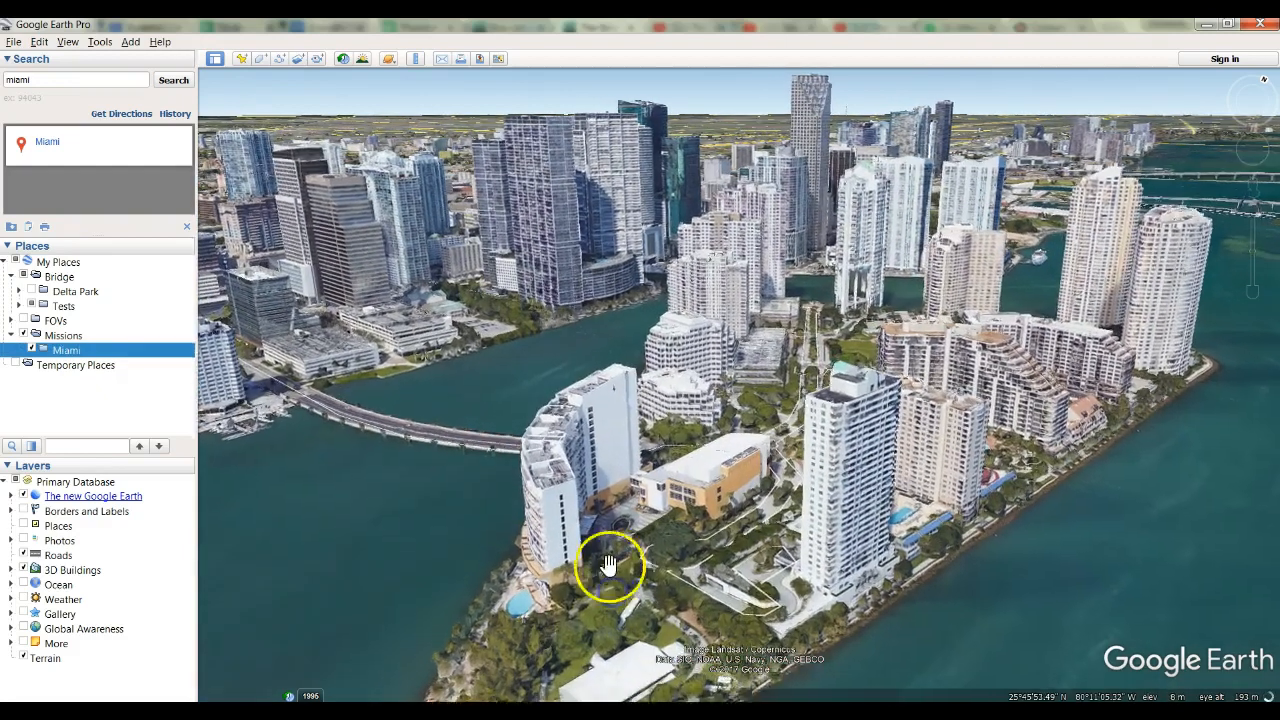
{"action": "left_click_drag", "start_coordinate": [600, 618], "coordinate": [600, 608]}
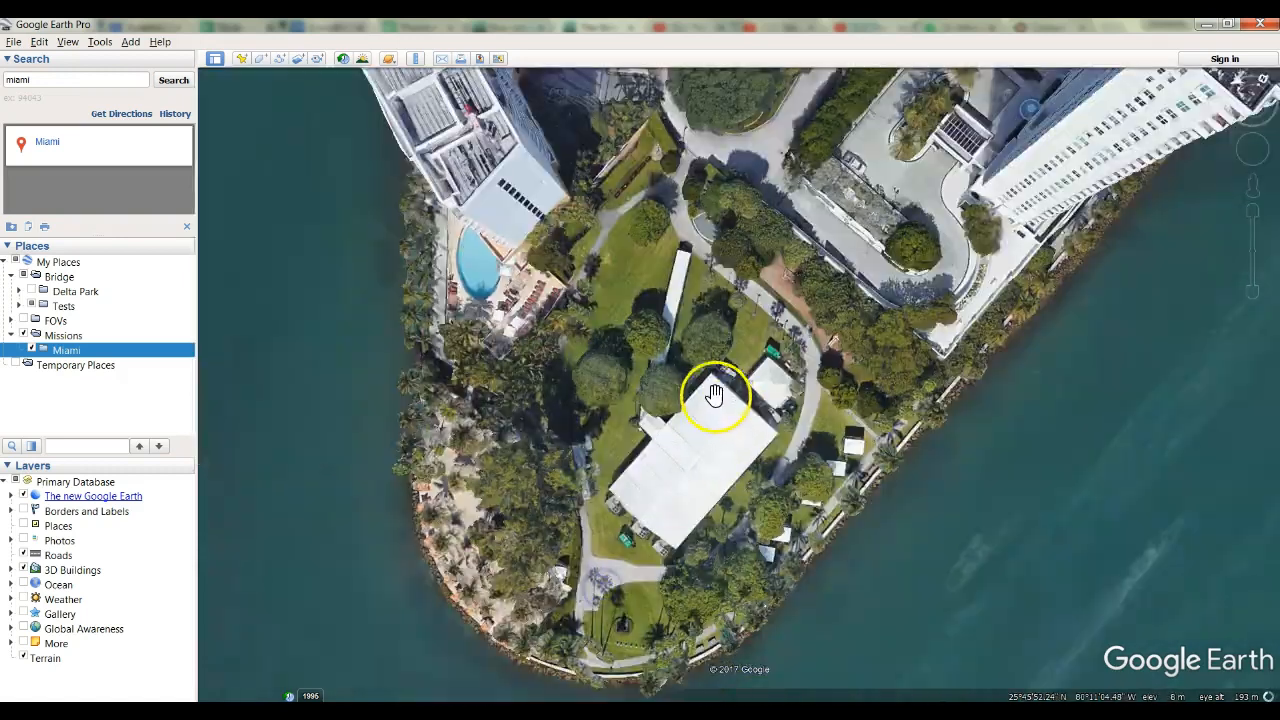
{"action": "left_click_drag", "start_coordinate": [651, 286], "coordinate": [666, 345]}
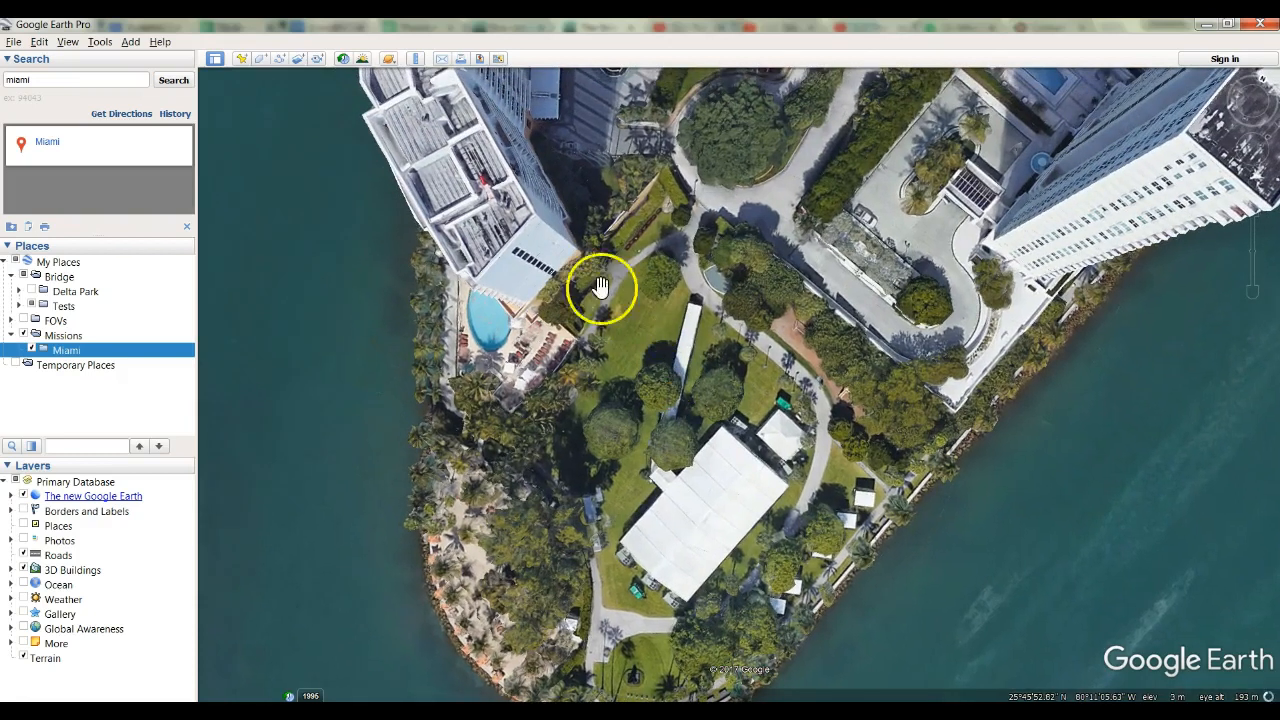
{"action": "left_click", "coordinate": [241, 60]}
{"action": "left_click", "coordinate": [307, 181]}
{"action": "left_click_drag", "start_coordinate": [307, 181], "coordinate": [190, 174]}
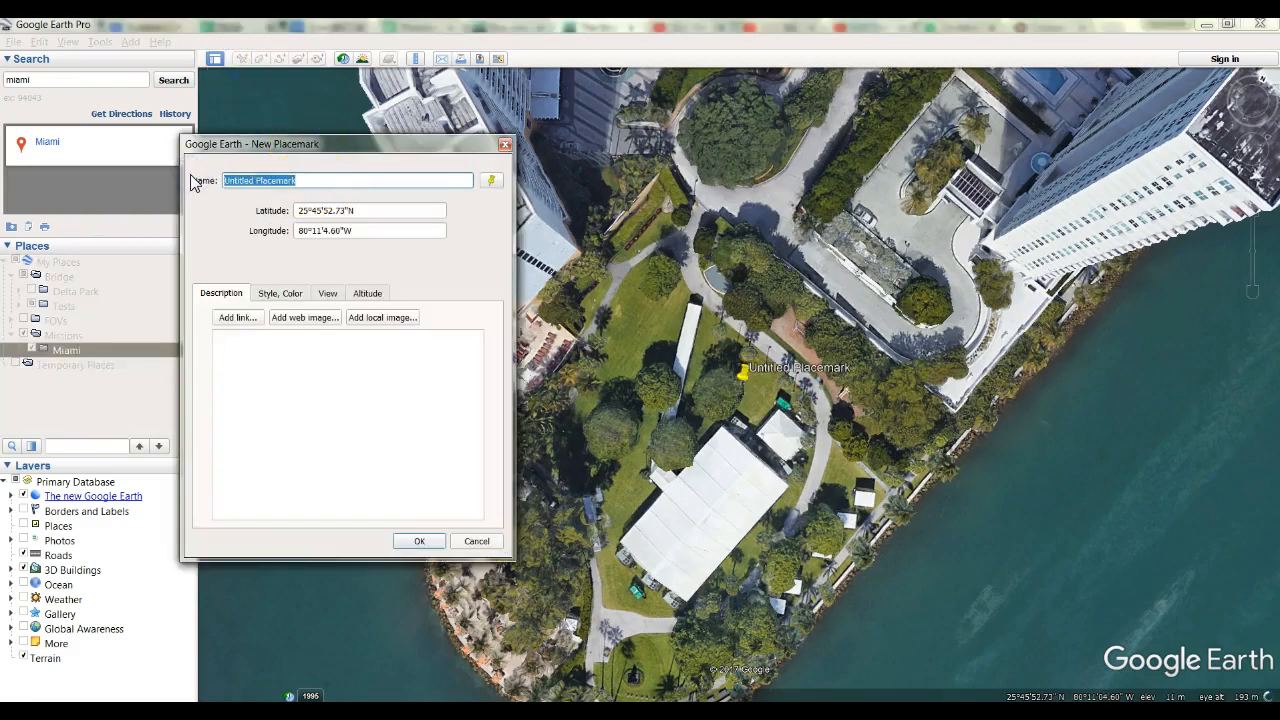
{"action": "key", "text": "BackSpace"}
{"action": "type", "text": "Take"}
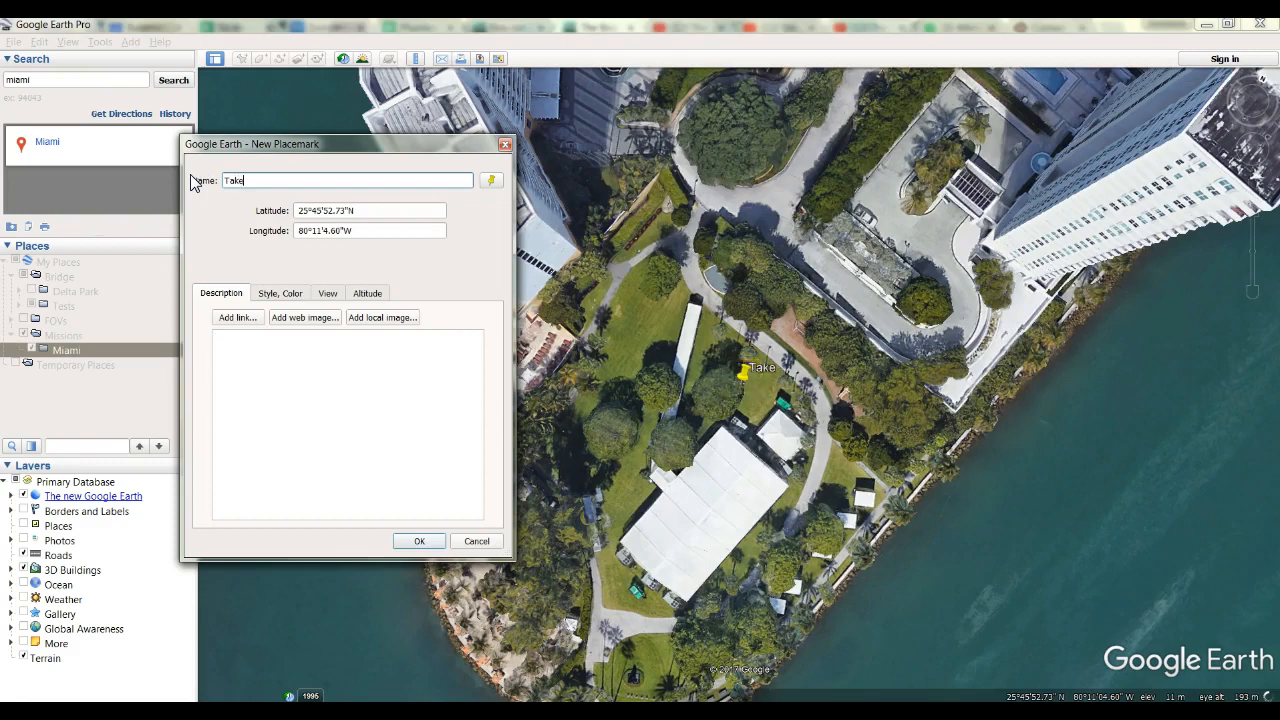
{"action": "type", "text": " off/1"}
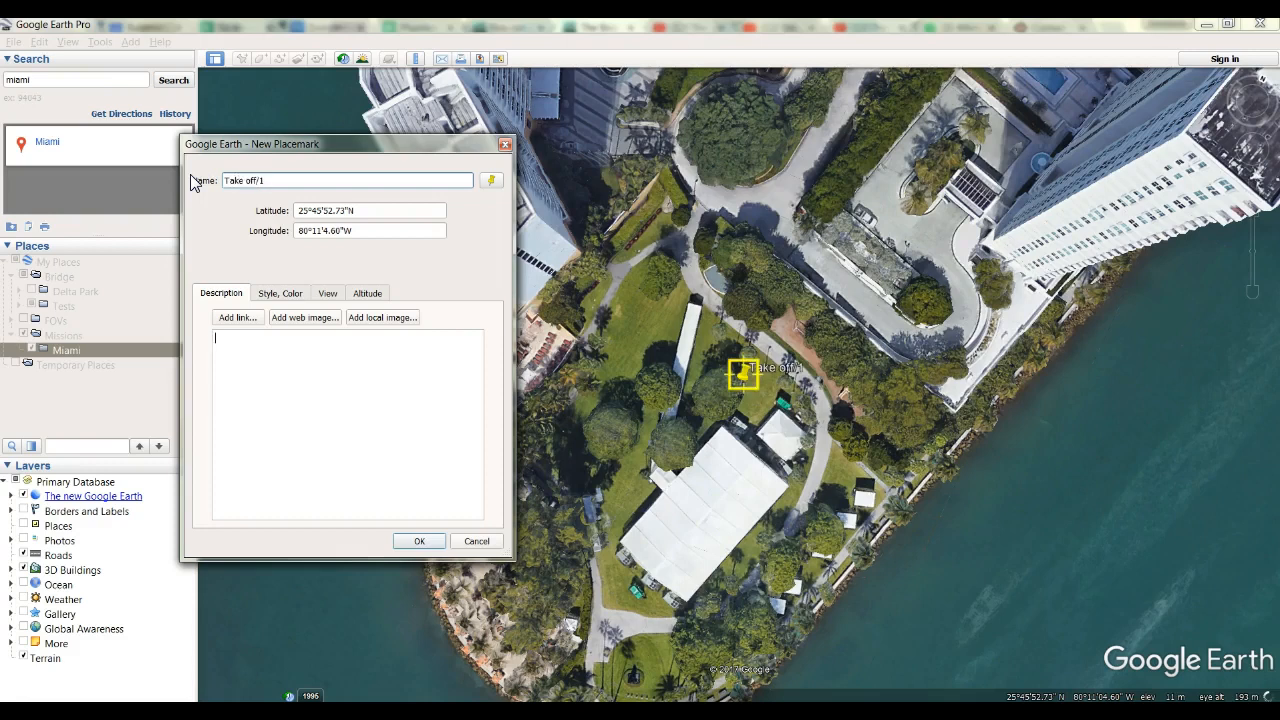
{"action": "left_click", "coordinate": [419, 541]}
Save a low oblique view of the island's towers from above the shore as a placemark named 2 in the Miami folder.
{"action": "left_click", "coordinate": [758, 392]}
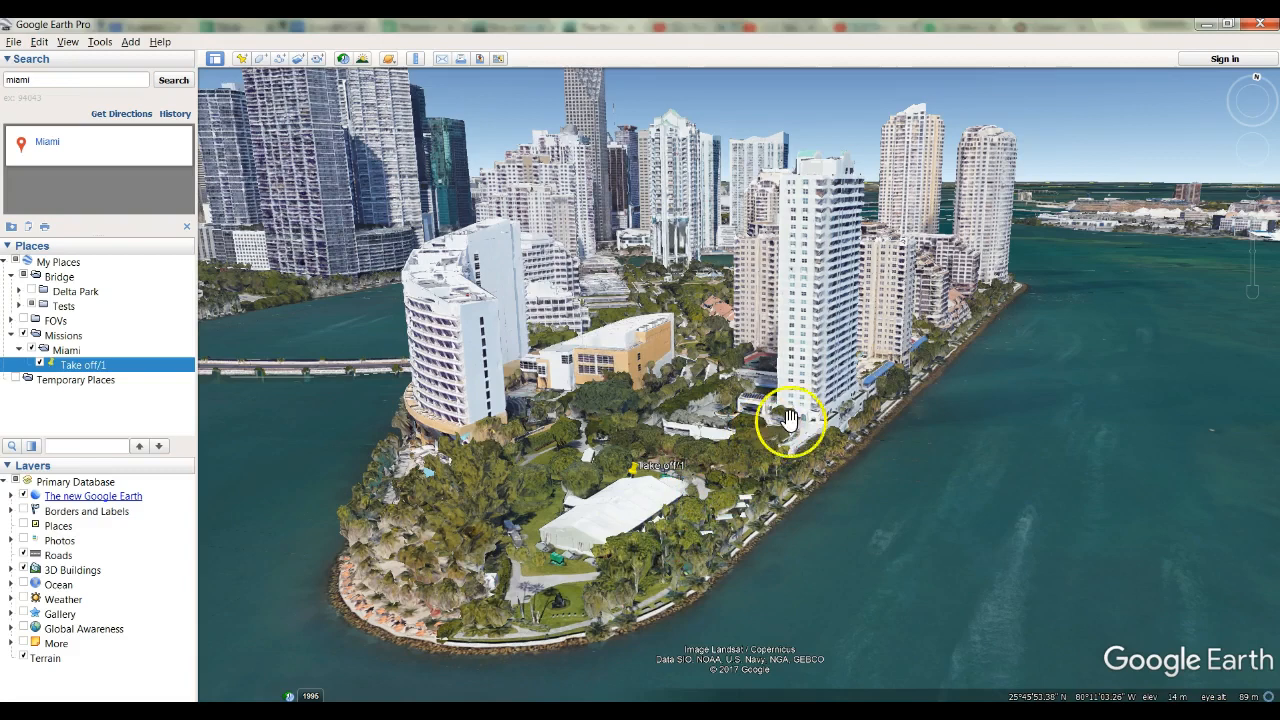
{"action": "mouse_move", "coordinate": [742, 368]}
{"action": "left_mouse_down"}
{"action": "mouse_move", "coordinate": [713, 378]}
{"action": "mouse_move", "coordinate": [705, 399]}
{"action": "mouse_move", "coordinate": [737, 368]}
{"action": "mouse_move", "coordinate": [724, 378]}
{"action": "left_mouse_up"}
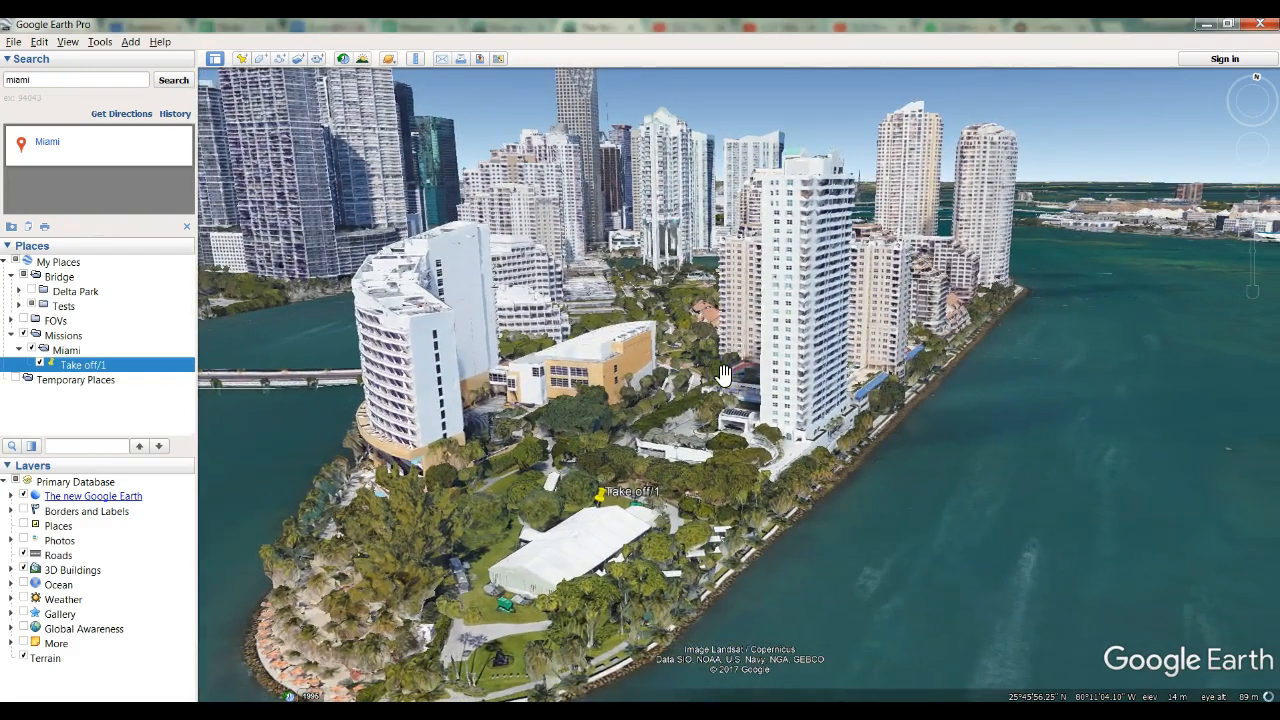
{"action": "left_click", "coordinate": [241, 59]}
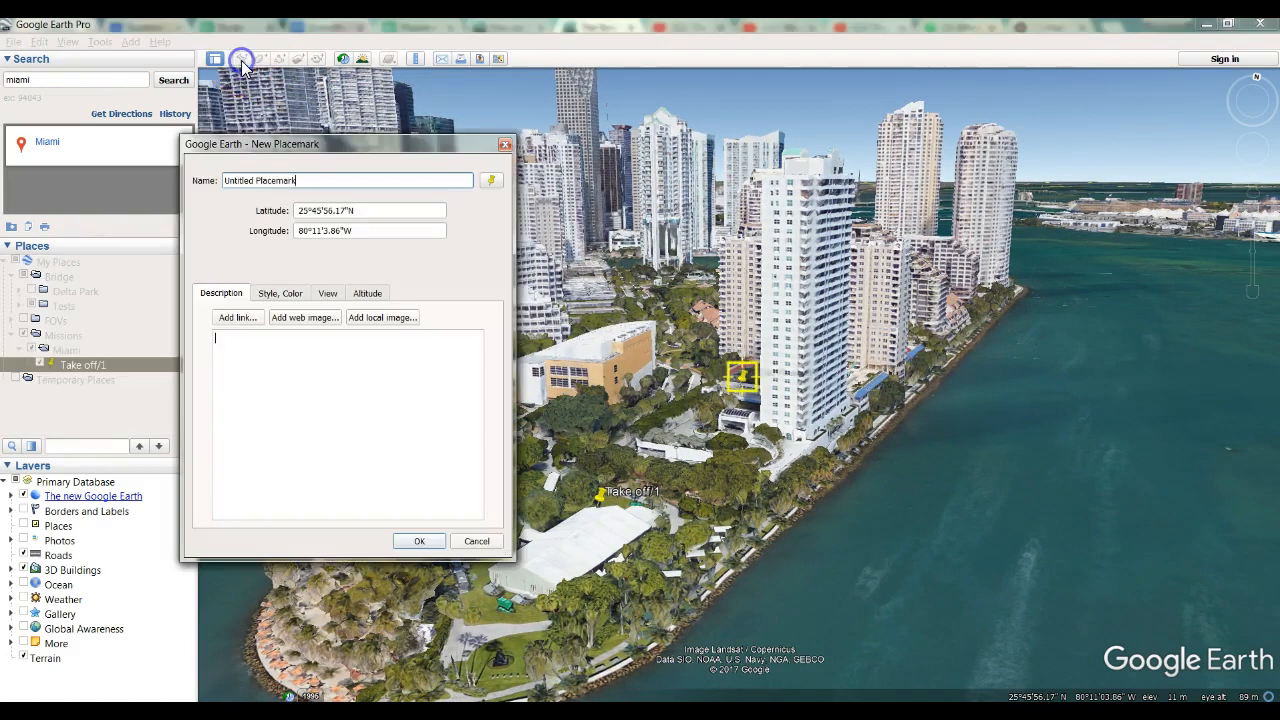
{"action": "triple_click", "coordinate": [257, 180]}
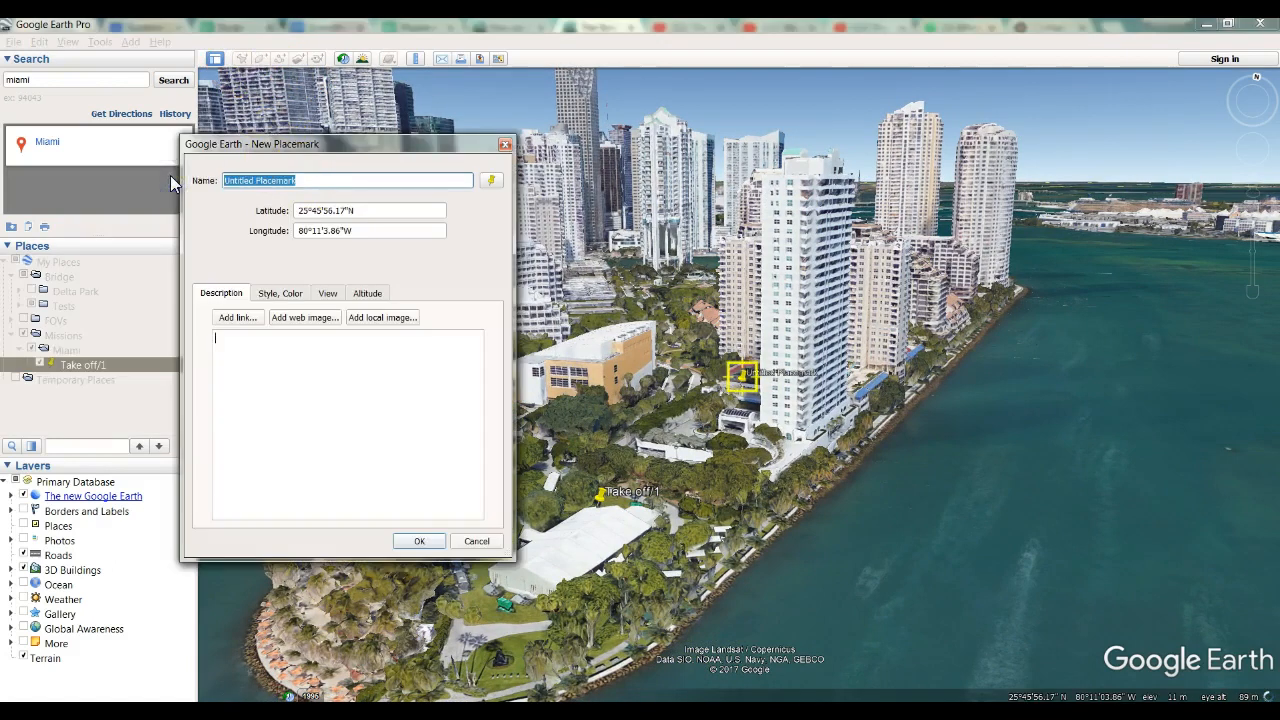
{"action": "type", "text": "2"}
{"action": "left_click", "coordinate": [418, 541]}
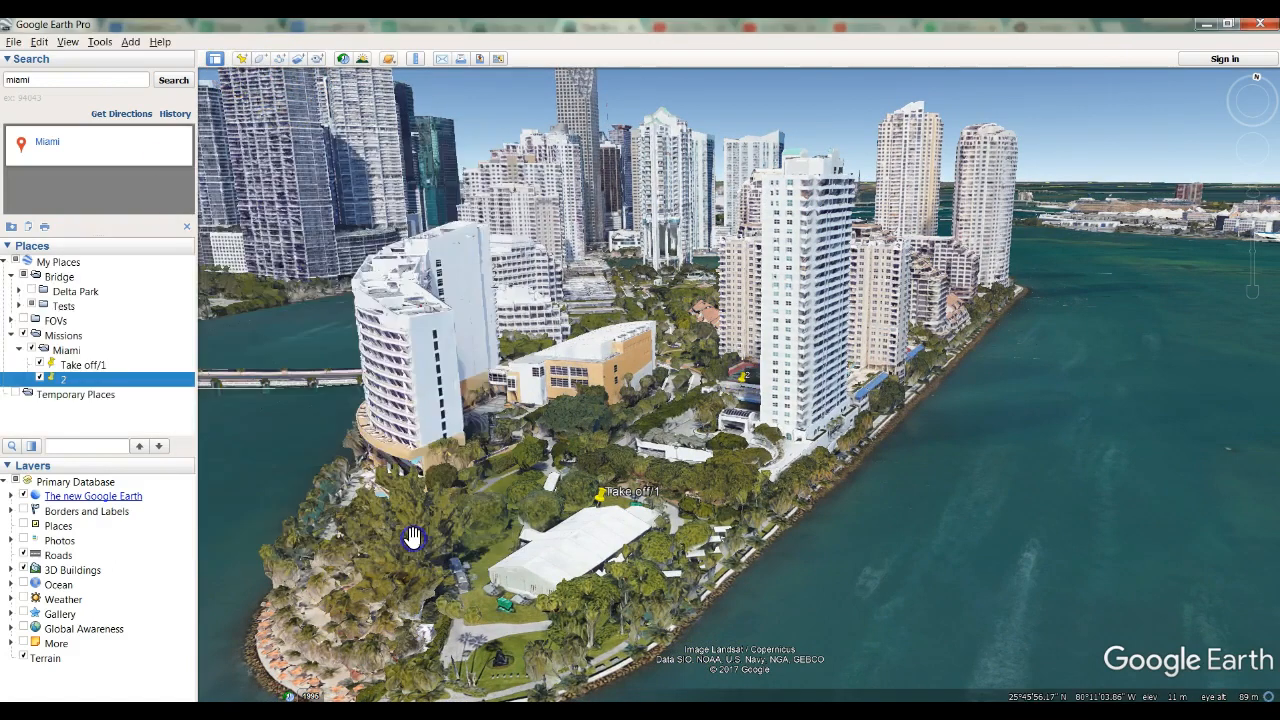
Examine how the white curved tower is framed at the edge of the view and when brought farther inside it.
{"action": "left_click", "coordinate": [35, 320]}
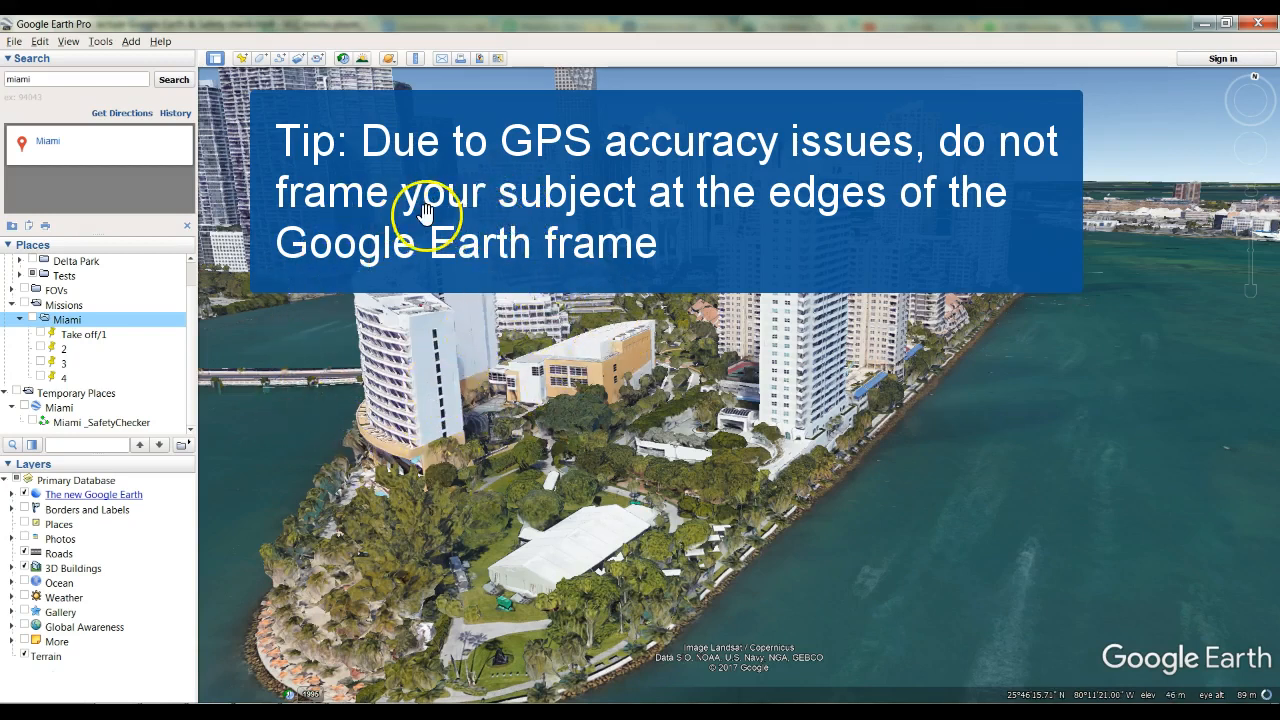
{"action": "left_click_drag", "start_coordinate": [444, 300], "coordinate": [333, 311]}
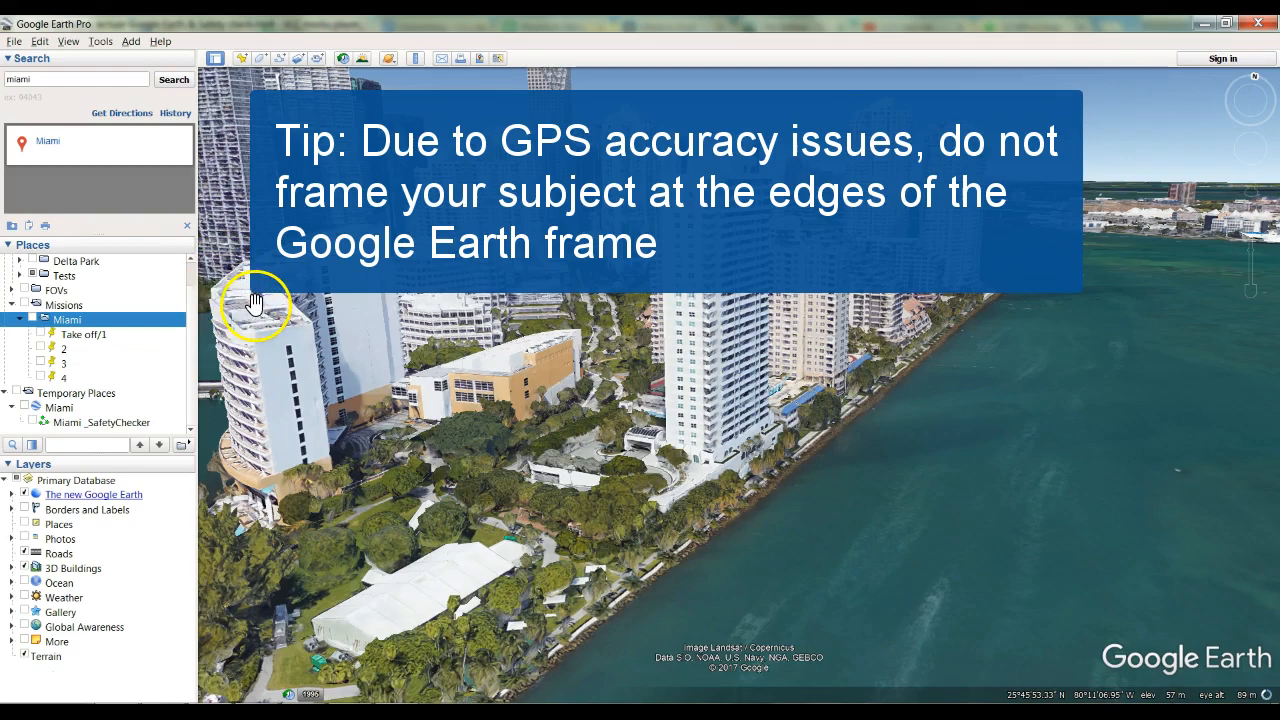
{"action": "left_click_drag", "start_coordinate": [261, 305], "coordinate": [300, 394]}
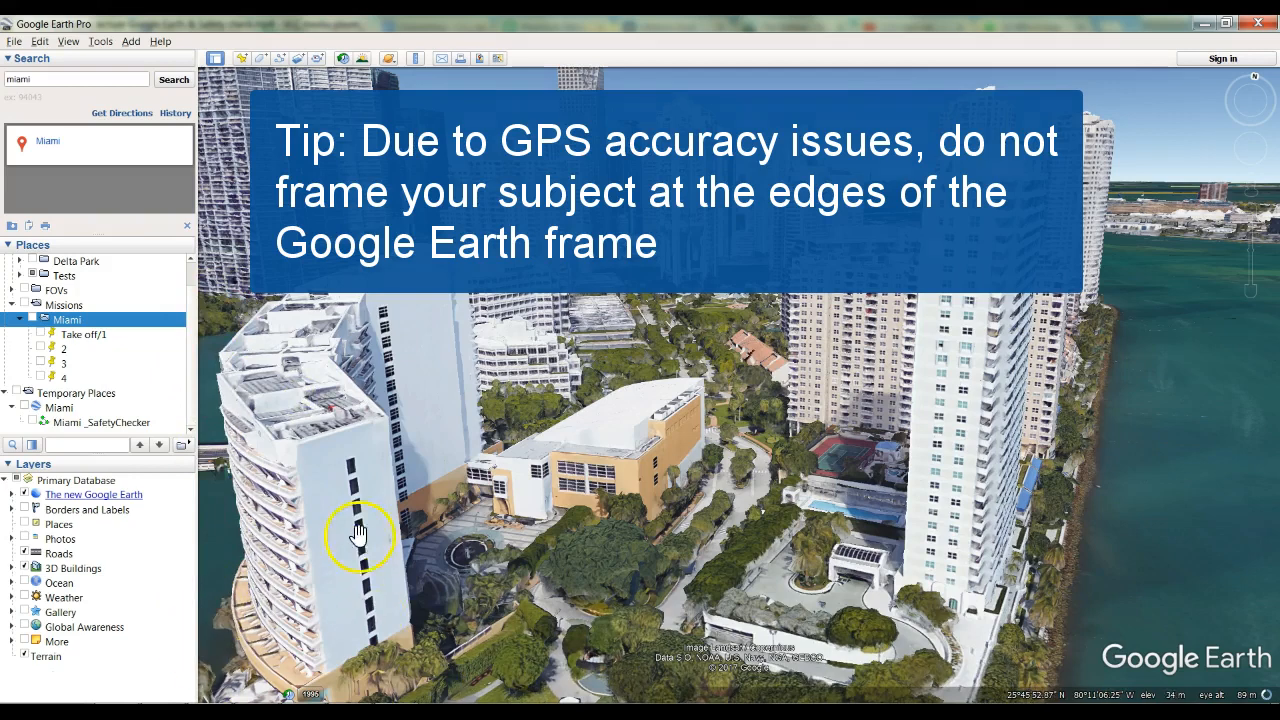
{"action": "left_click_drag", "start_coordinate": [320, 523], "coordinate": [414, 465]}
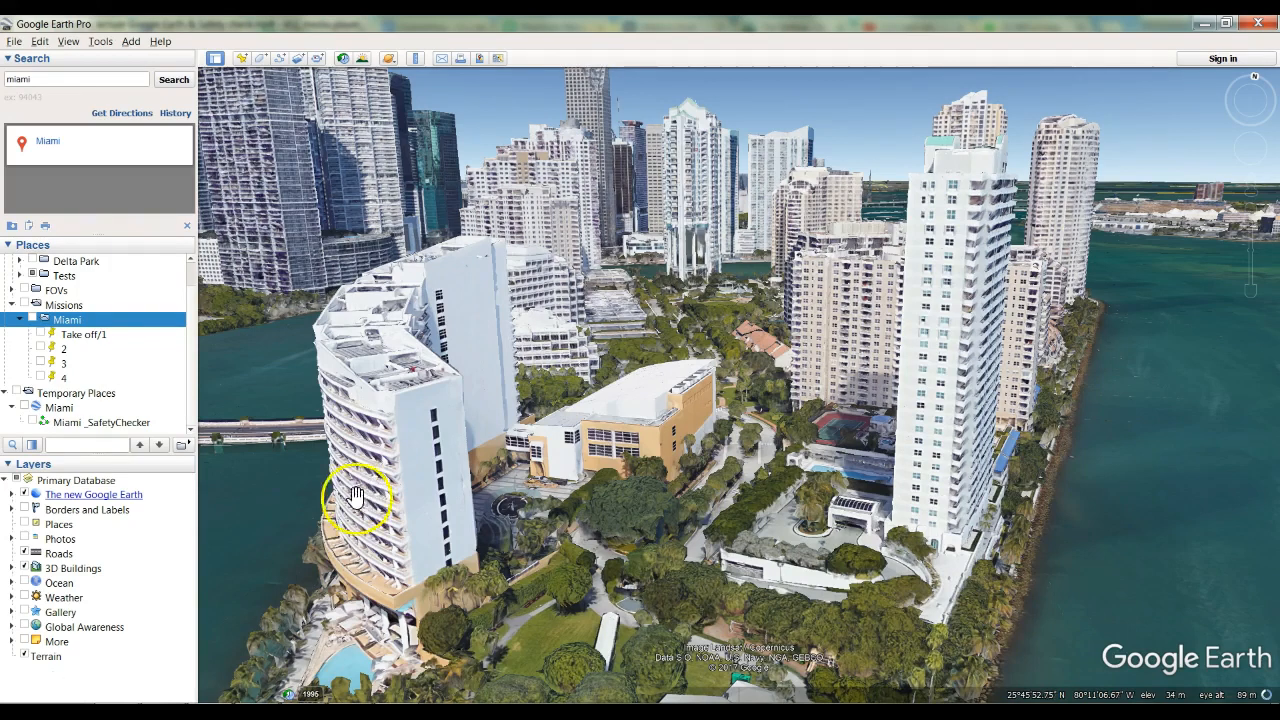
Save a view facing the rounded blue-and-white tower across the channel as a placemark named 3 in the Miami folder.
{"action": "double_click", "coordinate": [609, 294]}
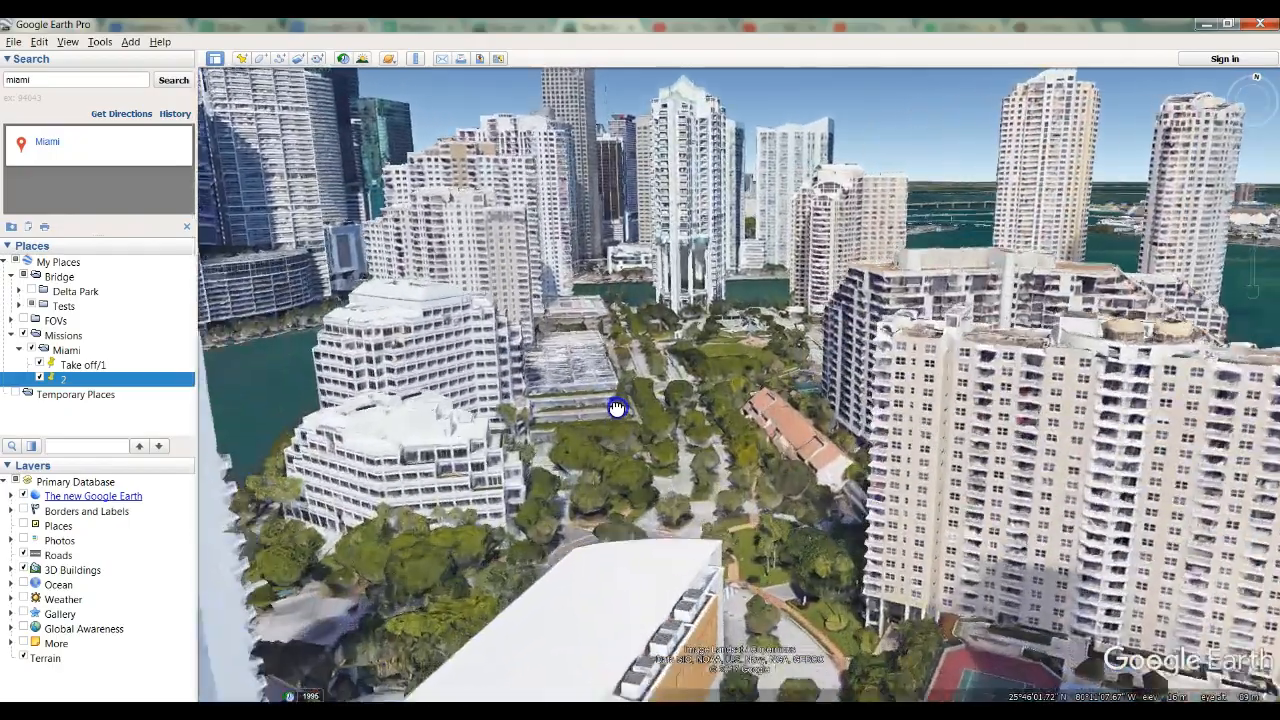
{"action": "double_click", "coordinate": [610, 280]}
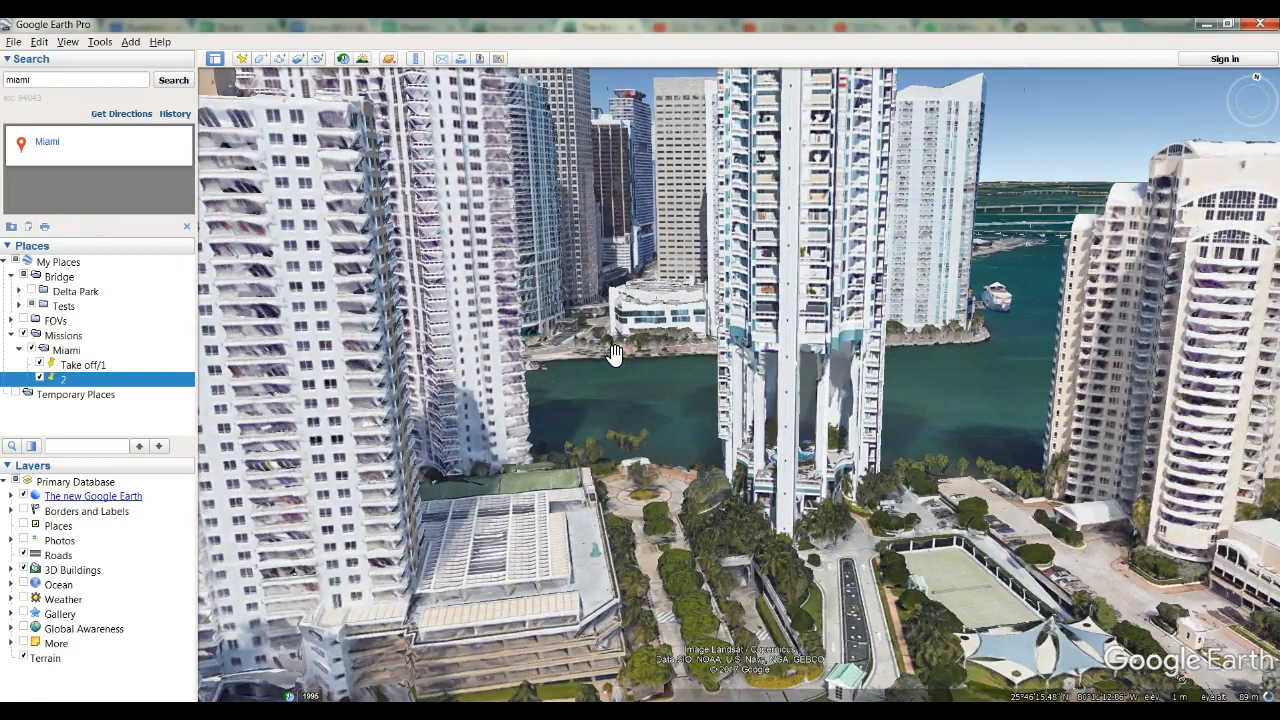
{"action": "left_click", "coordinate": [612, 345]}
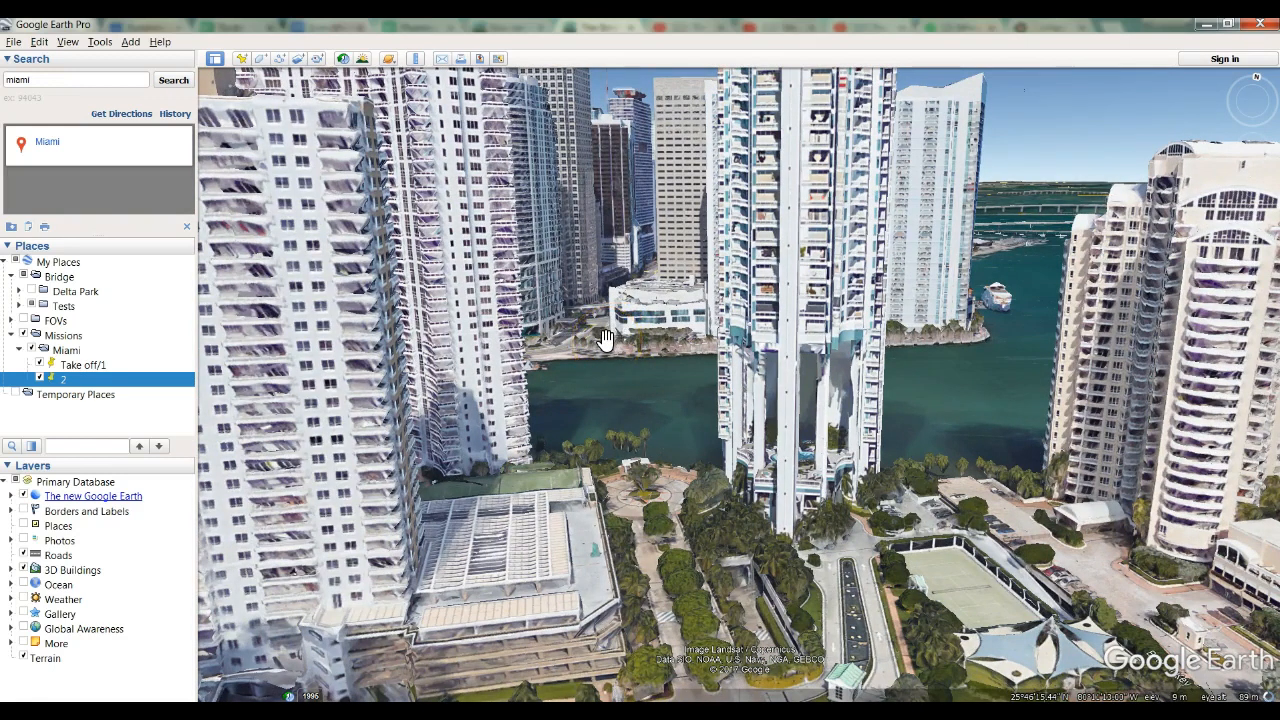
{"action": "left_click_drag", "start_coordinate": [613, 320], "coordinate": [608, 417]}
{"action": "left_click_drag", "start_coordinate": [600, 351], "coordinate": [594, 390]}
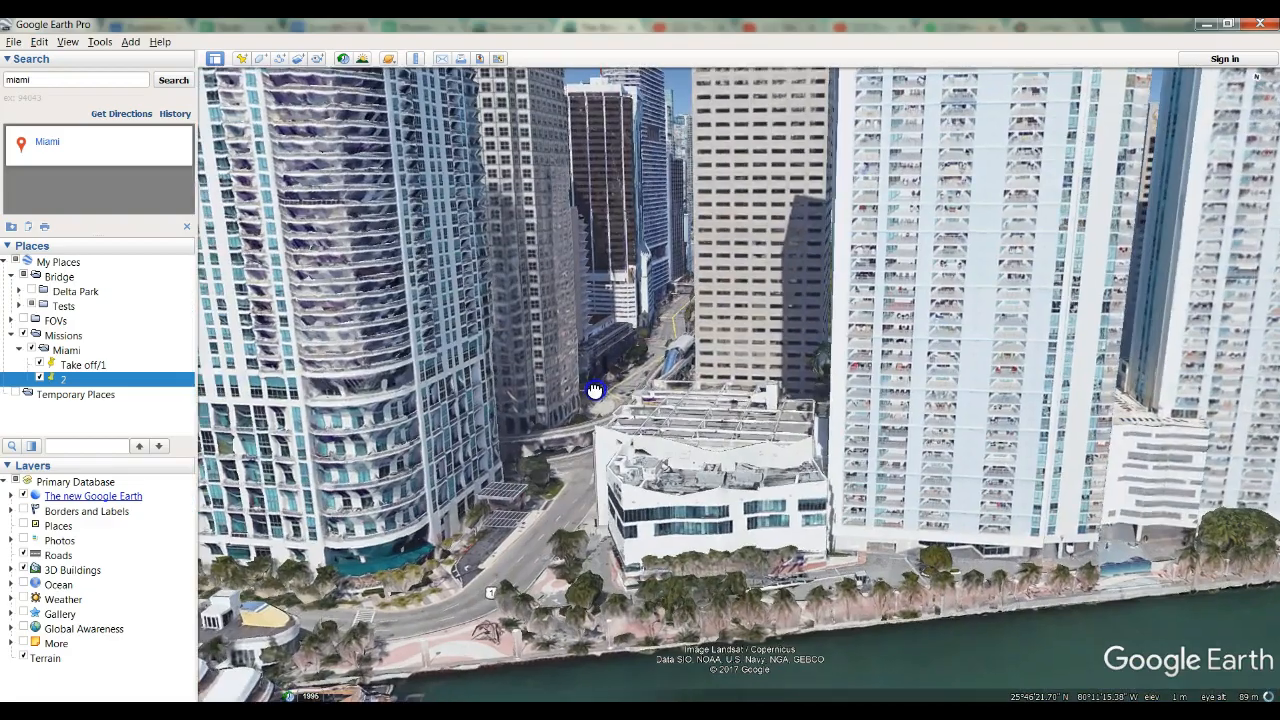
{"action": "mouse_move", "coordinate": [747, 382]}
{"action": "middle_mouse_down"}
{"action": "mouse_move", "coordinate": [686, 397]}
{"action": "mouse_move", "coordinate": [736, 395]}
{"action": "middle_mouse_up"}
{"action": "left_click_drag", "start_coordinate": [519, 341], "coordinate": [614, 376], "text": "ctrl"}
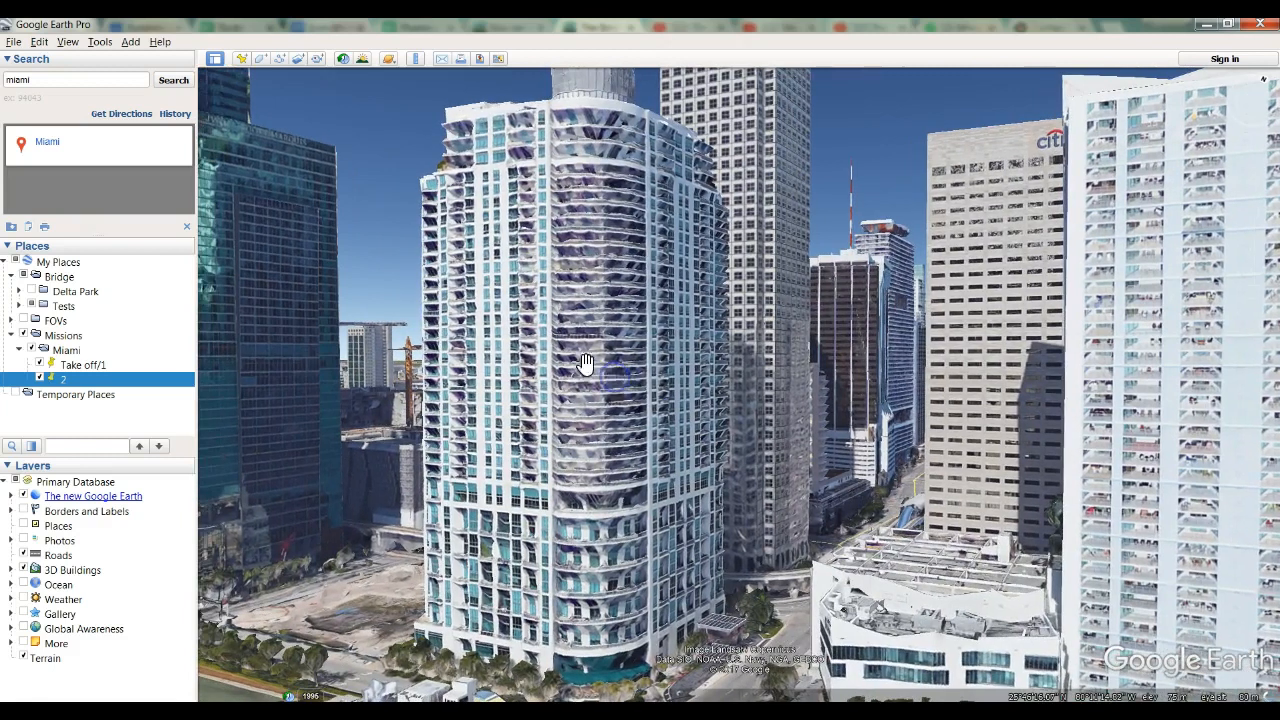
{"action": "left_click", "coordinate": [243, 63]}
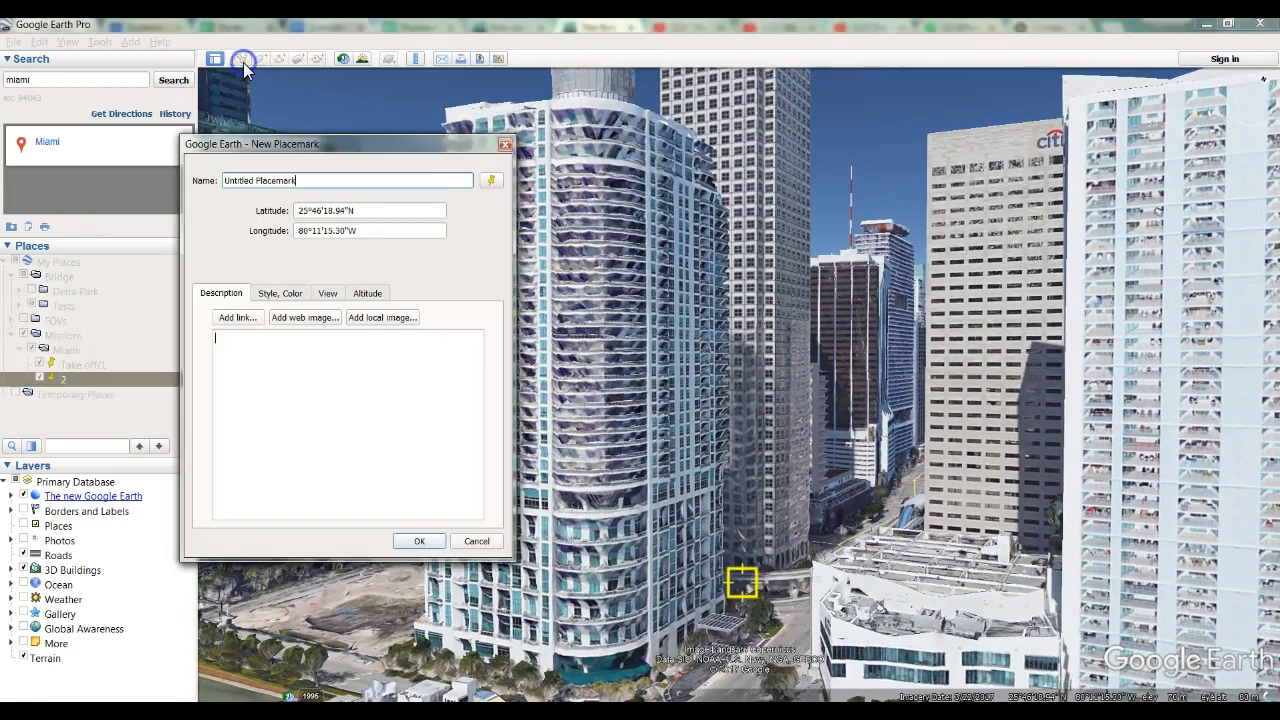
{"action": "type", "text": "3"}
{"action": "key", "text": "Return"}
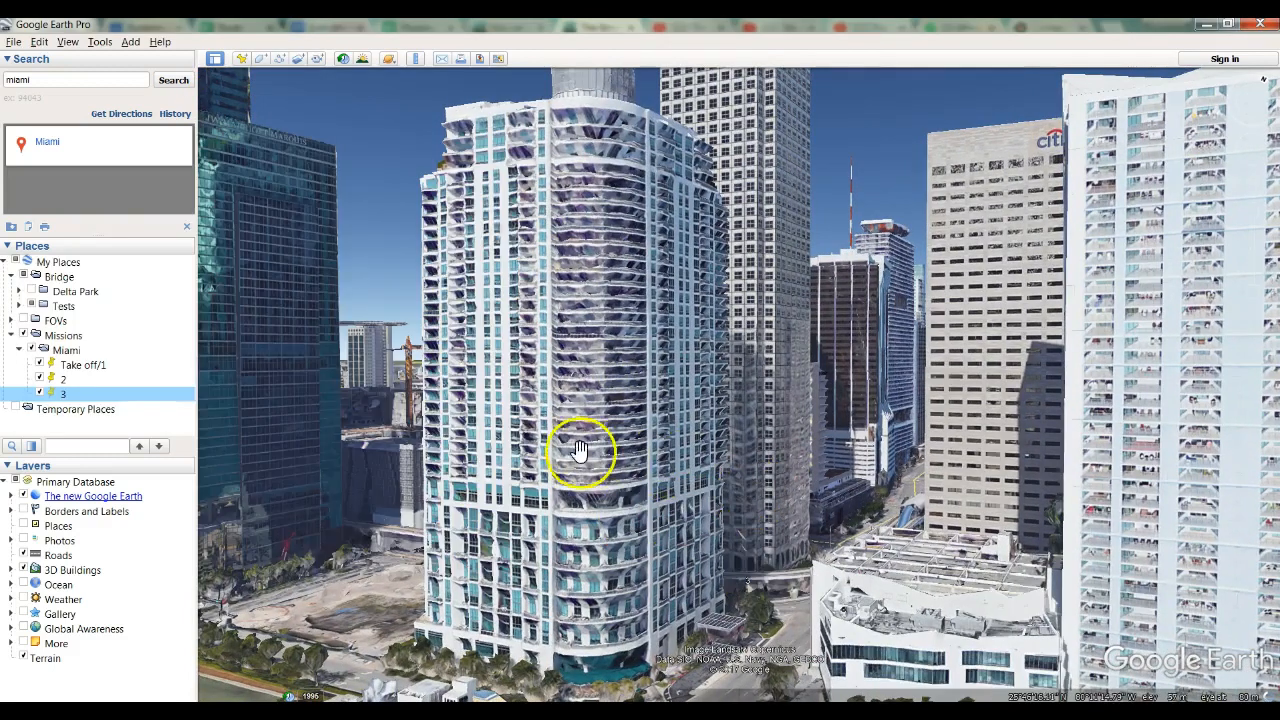
Save a high view looking up the river mouth between the waterfront towers as a placemark named 4 in the Miami folder.
{"action": "left_click_drag", "start_coordinate": [386, 466], "coordinate": [691, 426], "text": "ctrl"}
{"action": "left_click_drag", "start_coordinate": [560, 440], "coordinate": [582, 444], "text": "ctrl"}
{"action": "scroll", "coordinate": [582, 444], "scroll_direction": "down", "scroll_amount": 6}
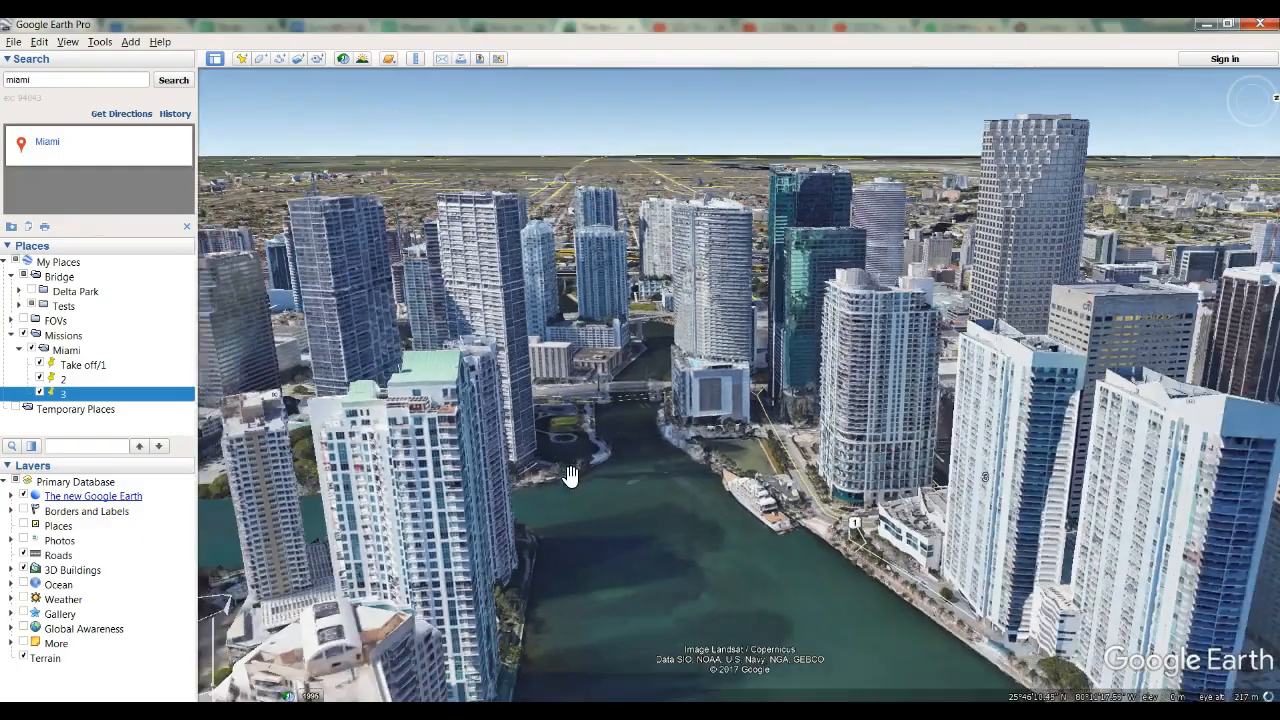
{"action": "left_click_drag", "start_coordinate": [543, 494], "coordinate": [466, 451]}
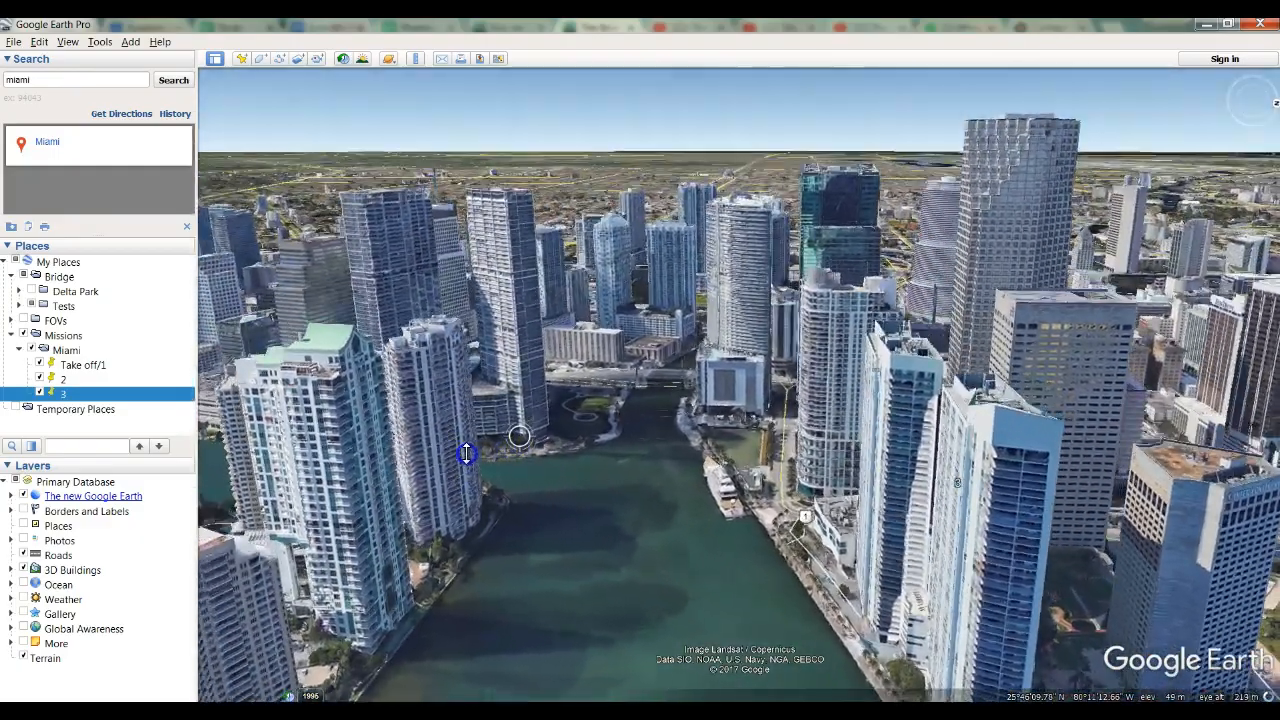
{"action": "left_click_drag", "start_coordinate": [509, 489], "coordinate": [547, 402]}
{"action": "left_click", "coordinate": [242, 59]}
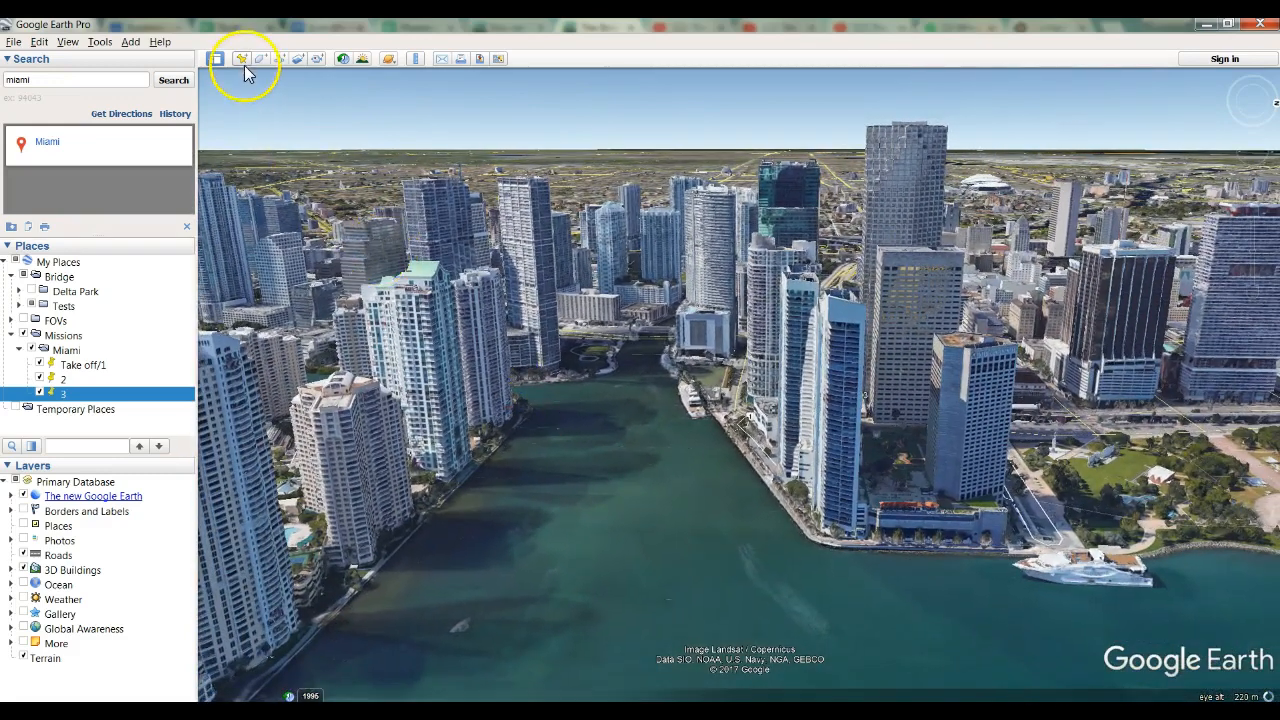
{"action": "left_click", "coordinate": [307, 178]}
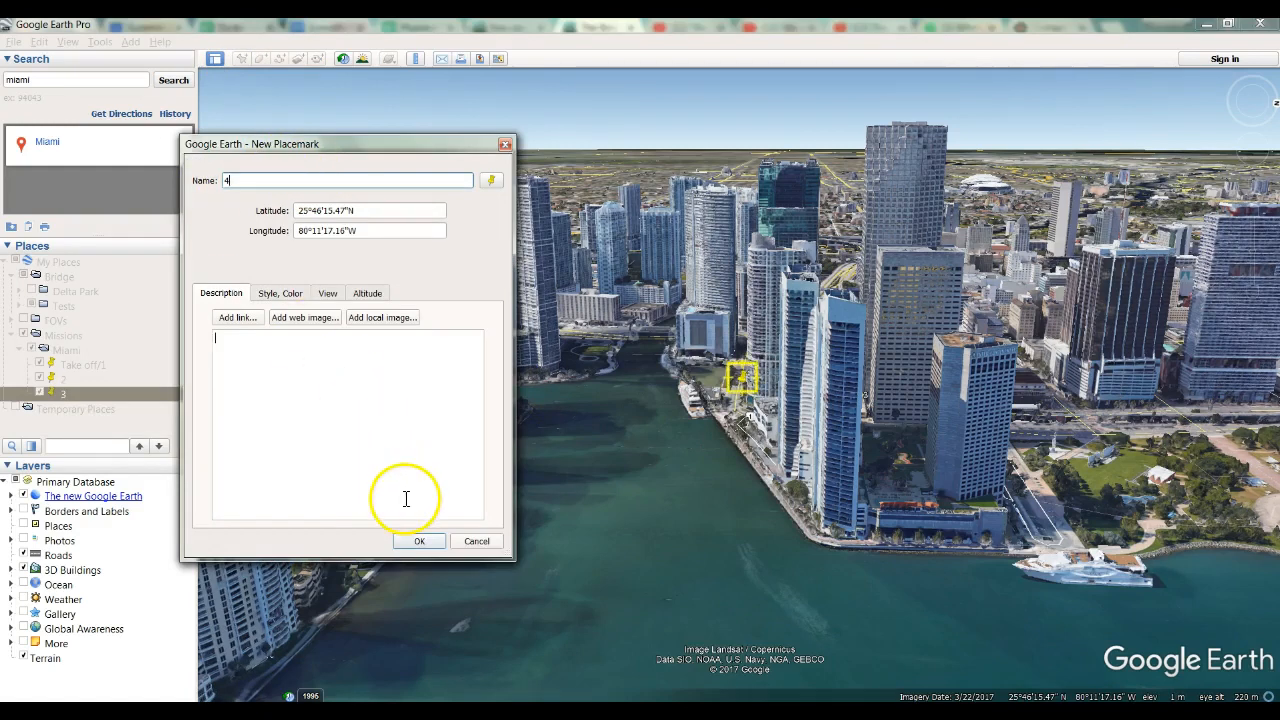
{"action": "left_click", "coordinate": [421, 542]}
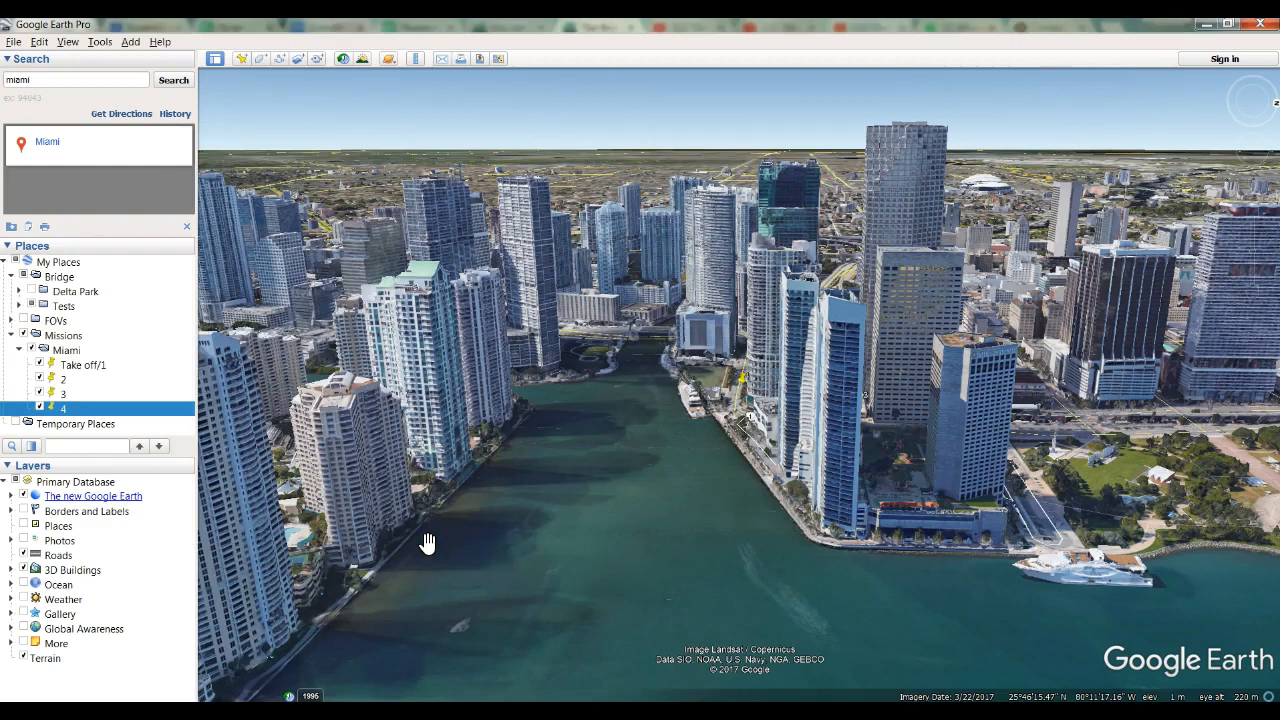
Examine the tall beige tower on the island's shore from low and high viewpoints to compare its height with the surroundings.
{"action": "left_click_drag", "start_coordinate": [403, 434], "coordinate": [450, 417]}
{"action": "middle_click_drag", "start_coordinate": [526, 482], "coordinate": [492, 520]}
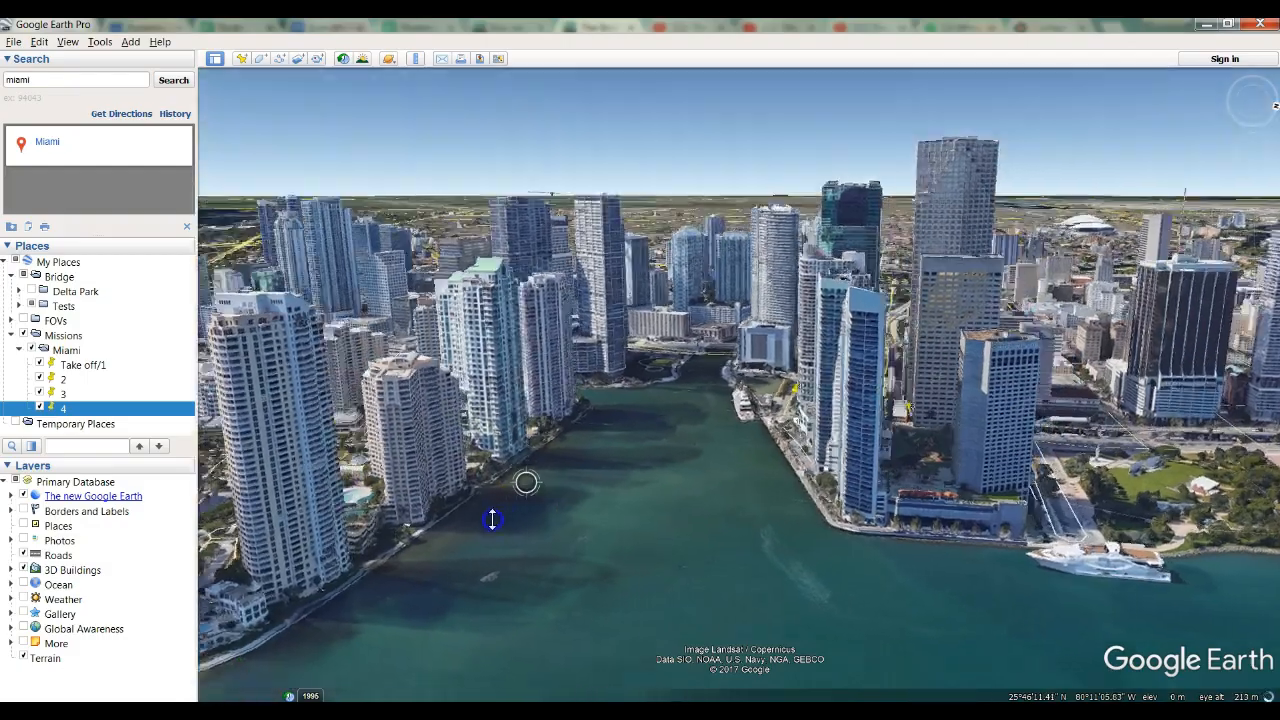
{"action": "right_click_drag", "start_coordinate": [492, 520], "coordinate": [440, 526]}
{"action": "left_click_drag", "start_coordinate": [354, 477], "coordinate": [490, 472]}
{"action": "right_click_drag", "start_coordinate": [430, 470], "coordinate": [433, 503]}
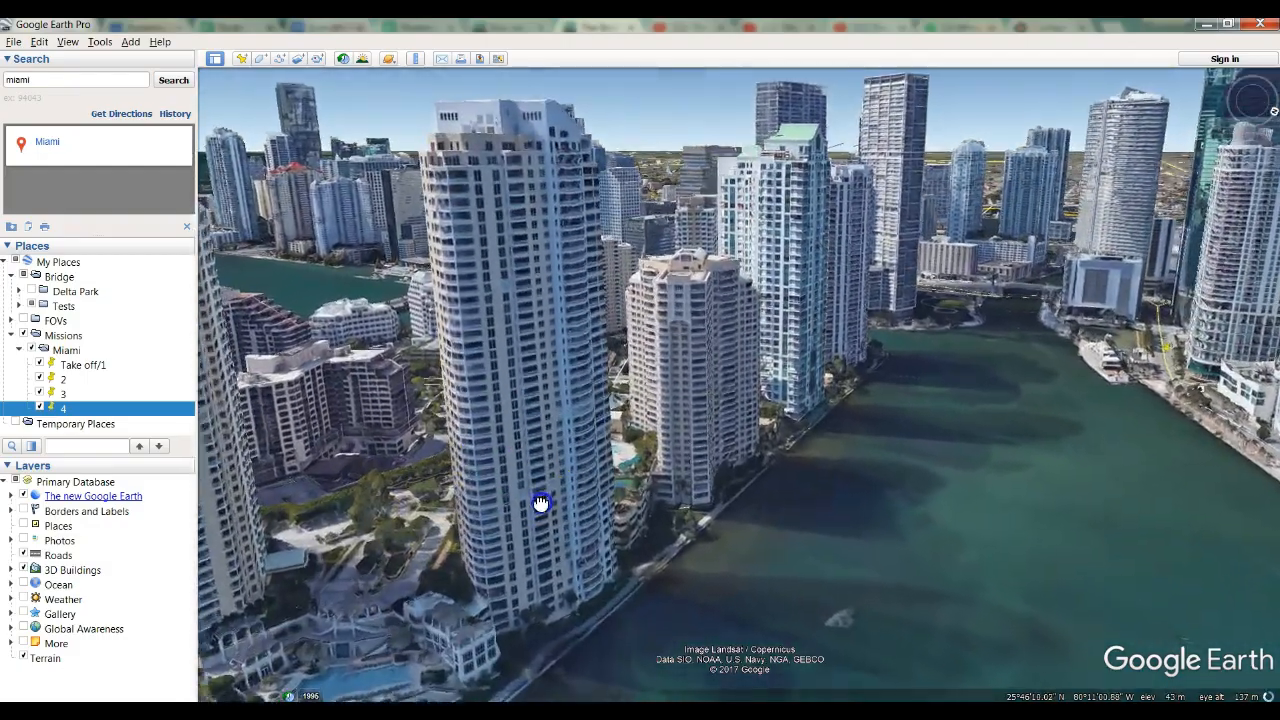
{"action": "mouse_move", "coordinate": [540, 503]}
{"action": "right_mouse_down"}
{"action": "mouse_move", "coordinate": [534, 523]}
{"action": "mouse_move", "coordinate": [523, 508]}
{"action": "right_mouse_up"}
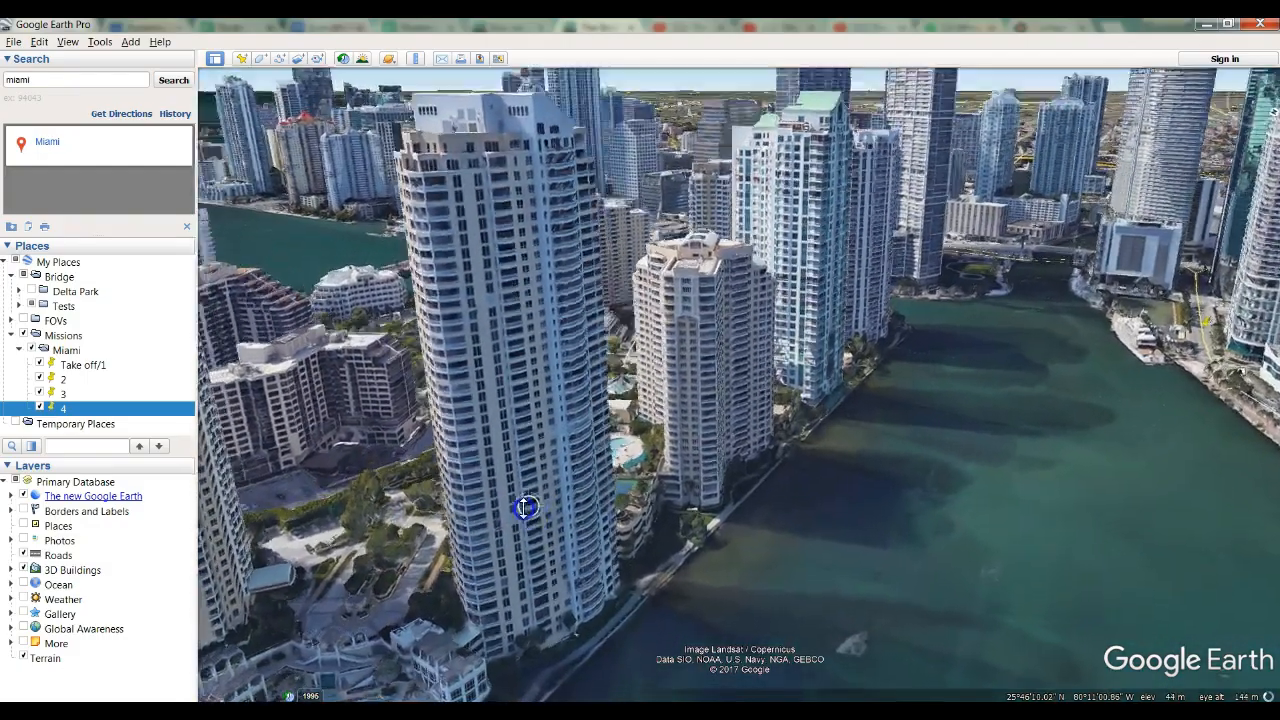
{"action": "middle_click_drag", "start_coordinate": [523, 508], "coordinate": [546, 586]}
{"action": "middle_click_drag", "start_coordinate": [541, 517], "coordinate": [538, 561]}
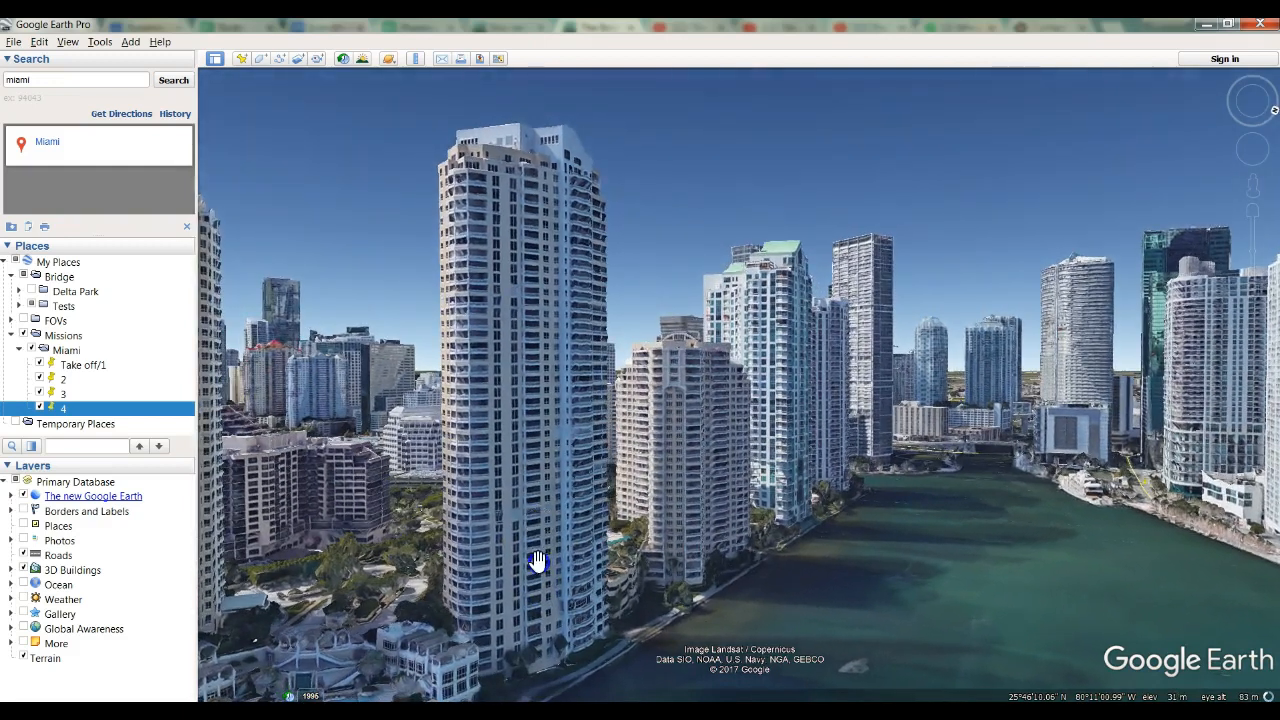
{"action": "right_click_drag", "start_coordinate": [544, 527], "coordinate": [574, 333]}
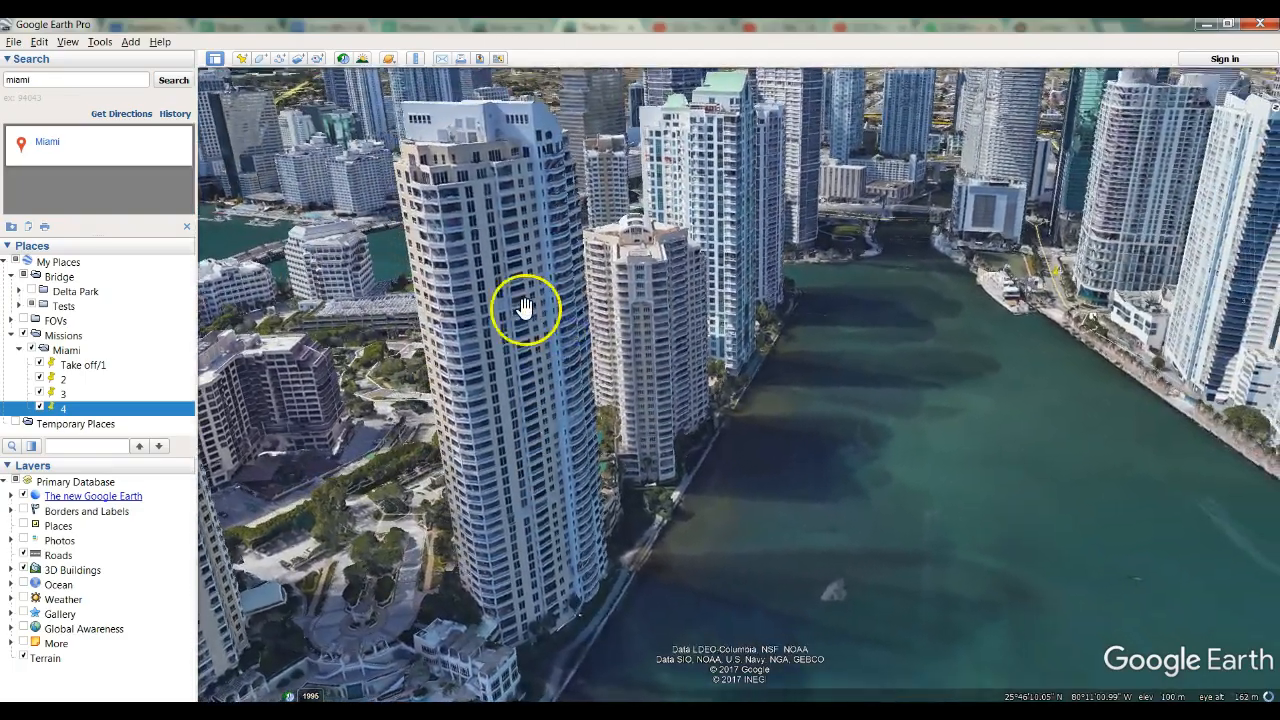
{"action": "middle_click_drag", "start_coordinate": [523, 343], "coordinate": [553, 352]}
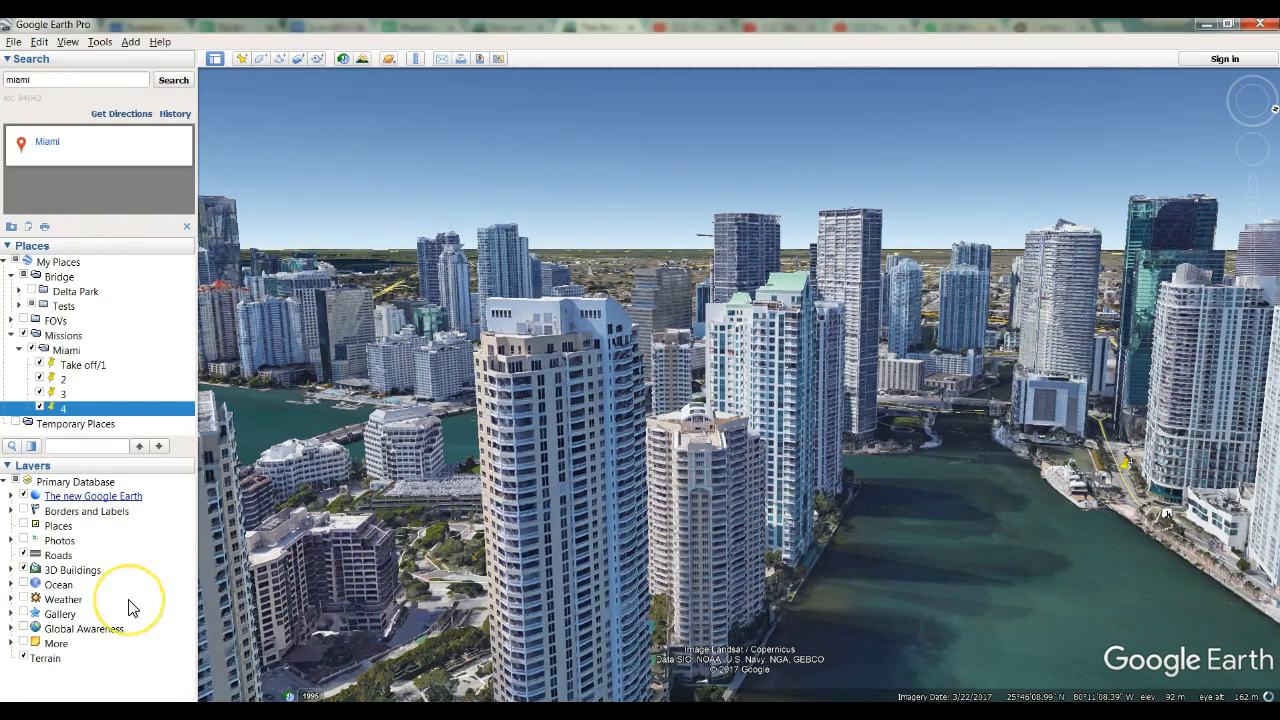
Review the saved camera views of placemarks Take off/1, 2, 3 and 4 in order.
{"action": "double_click", "coordinate": [80, 372]}
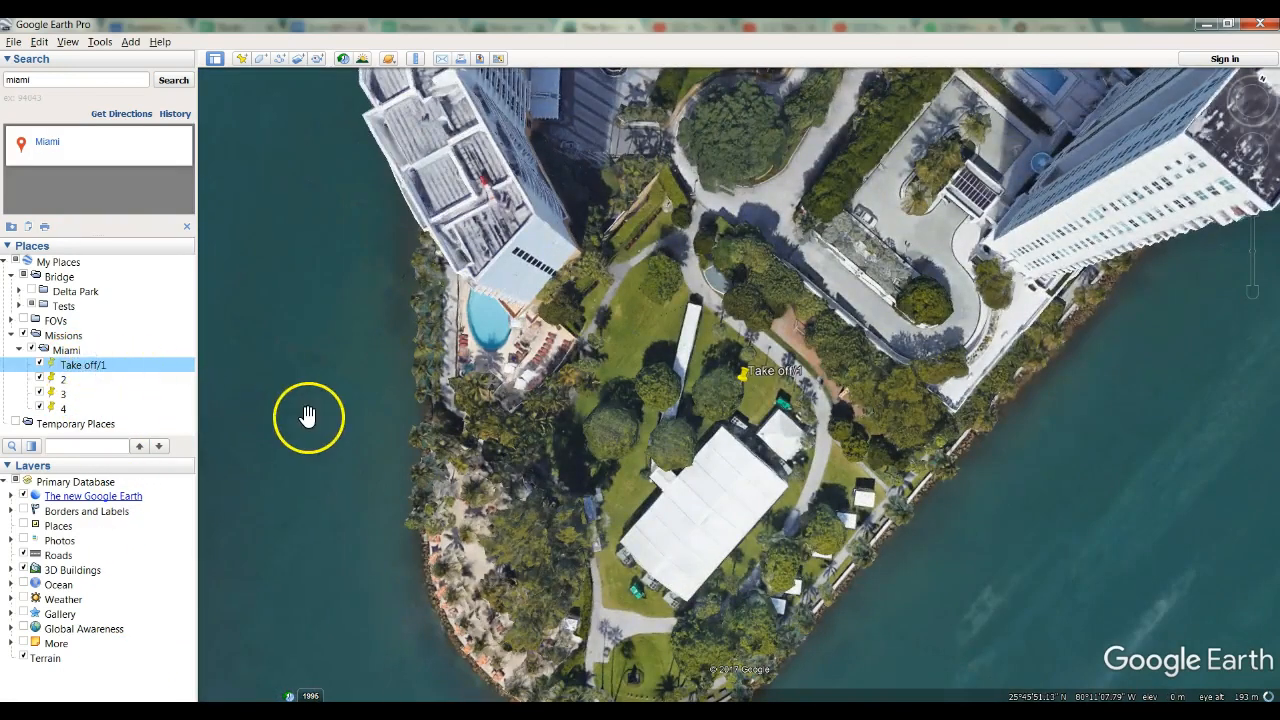
{"action": "double_click", "coordinate": [64, 381]}
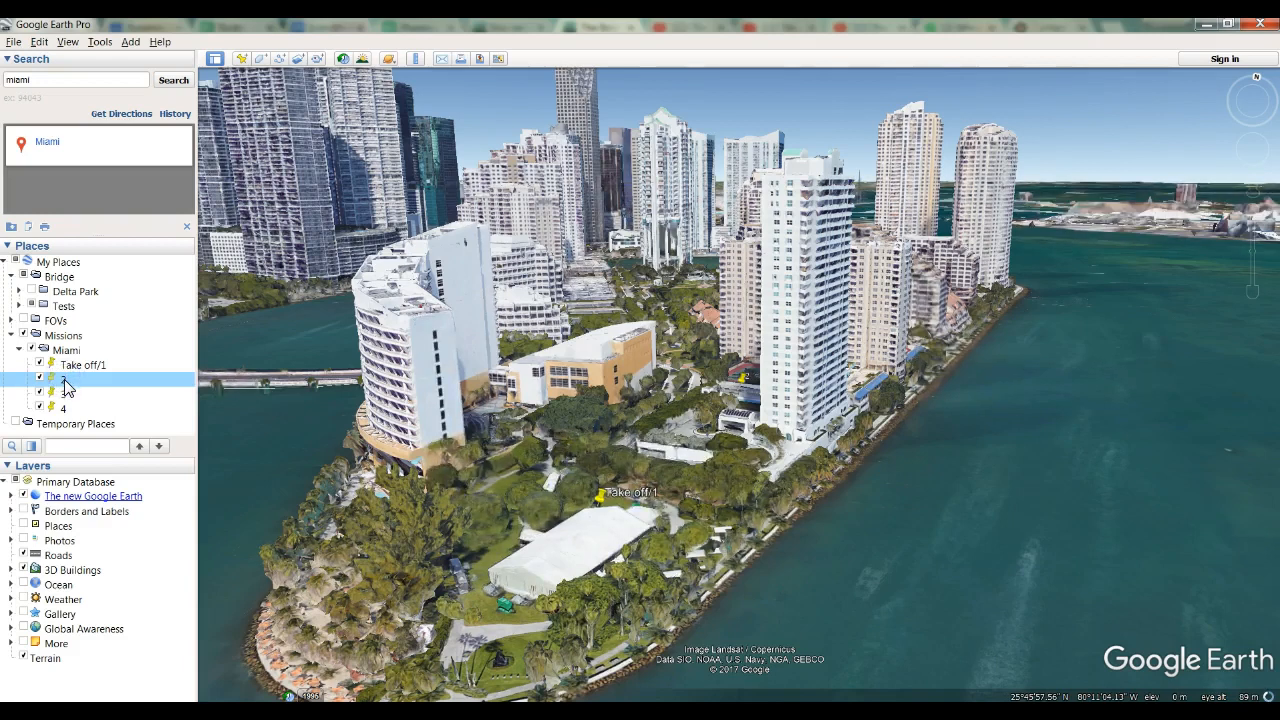
{"action": "double_click", "coordinate": [66, 398]}
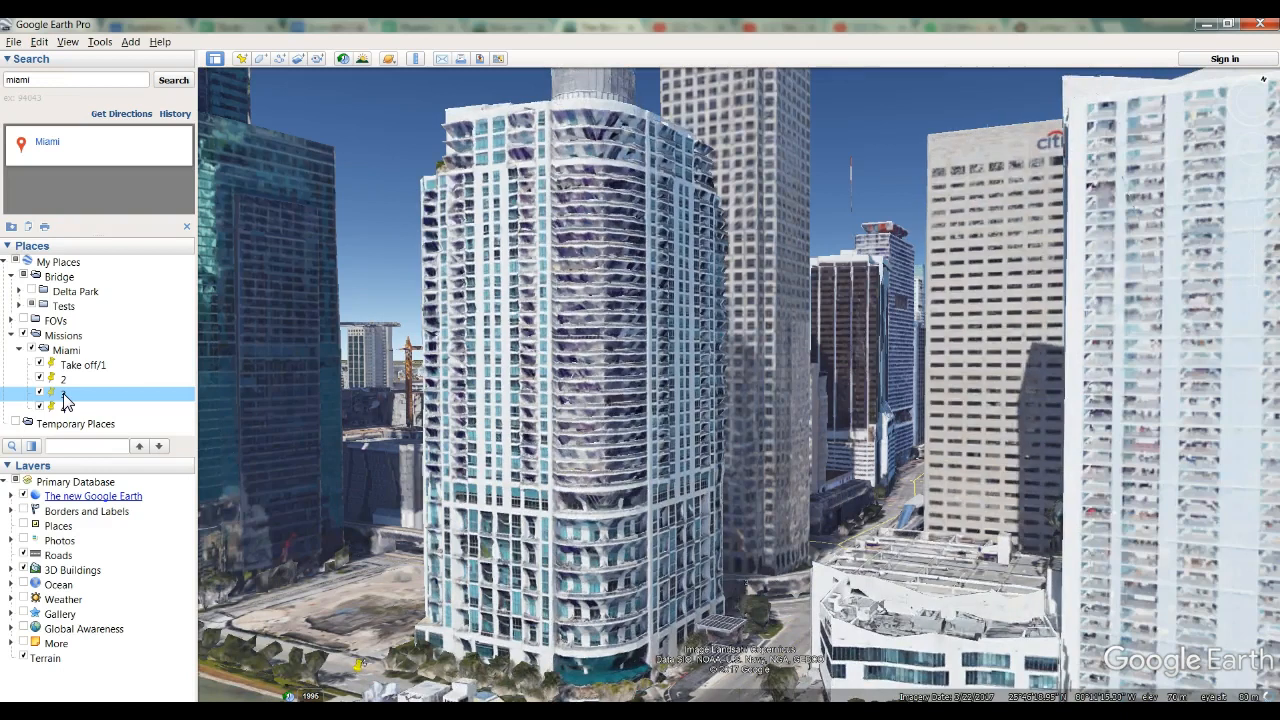
{"action": "double_click", "coordinate": [63, 408]}
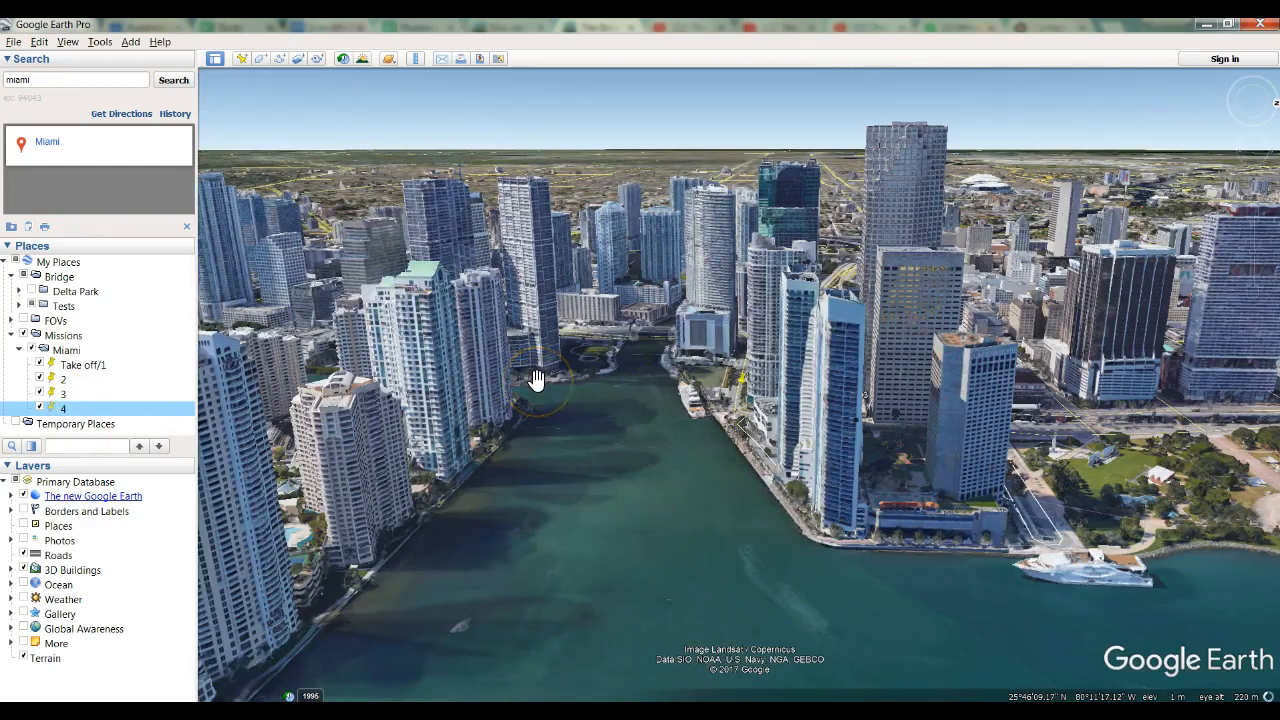
{"action": "left_click", "coordinate": [175, 599]}
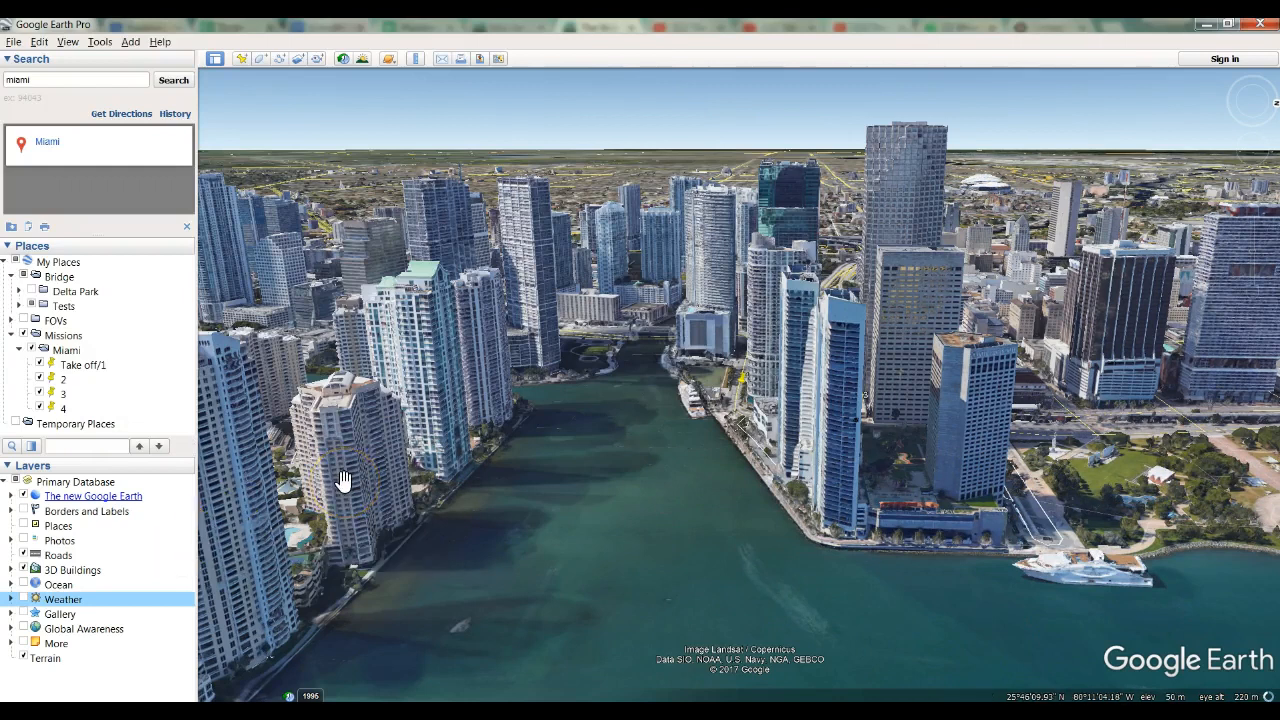
Save the Miami folder as the KML file "Miami .kml" in the Tests/Miami directory.
{"action": "left_click", "coordinate": [68, 350]}
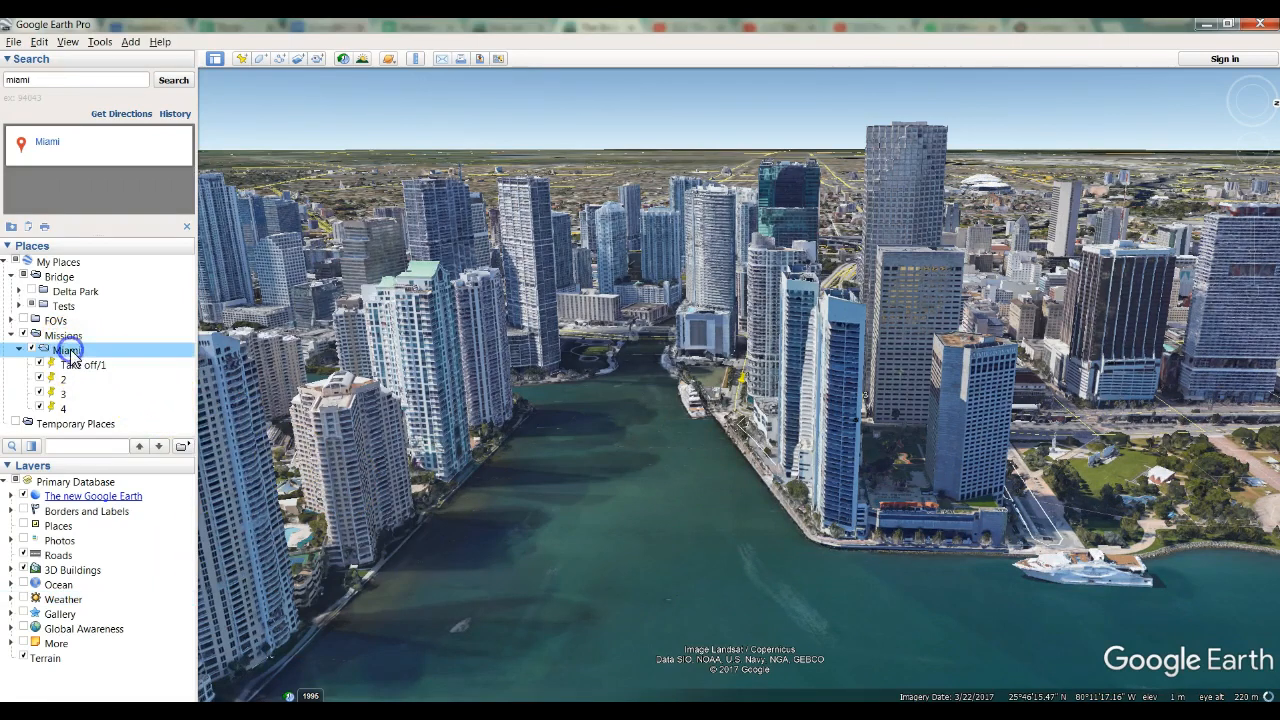
{"action": "right_click", "coordinate": [70, 355]}
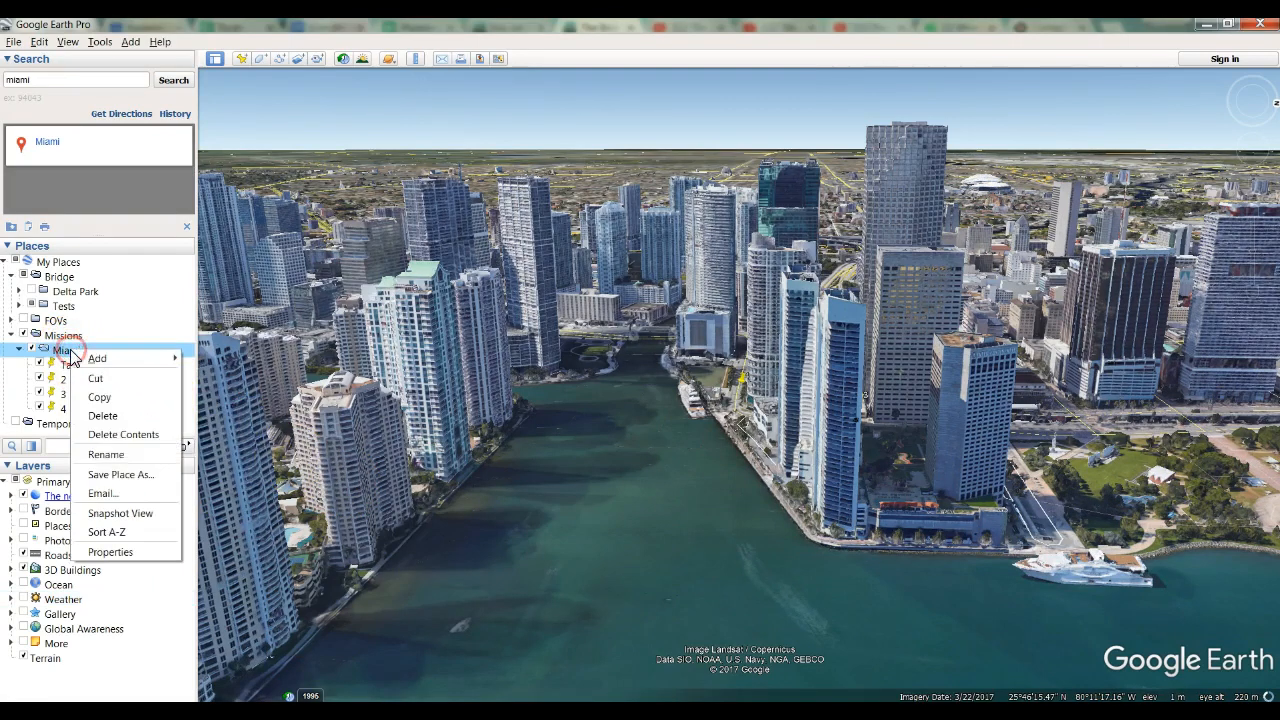
{"action": "left_click", "coordinate": [118, 474]}
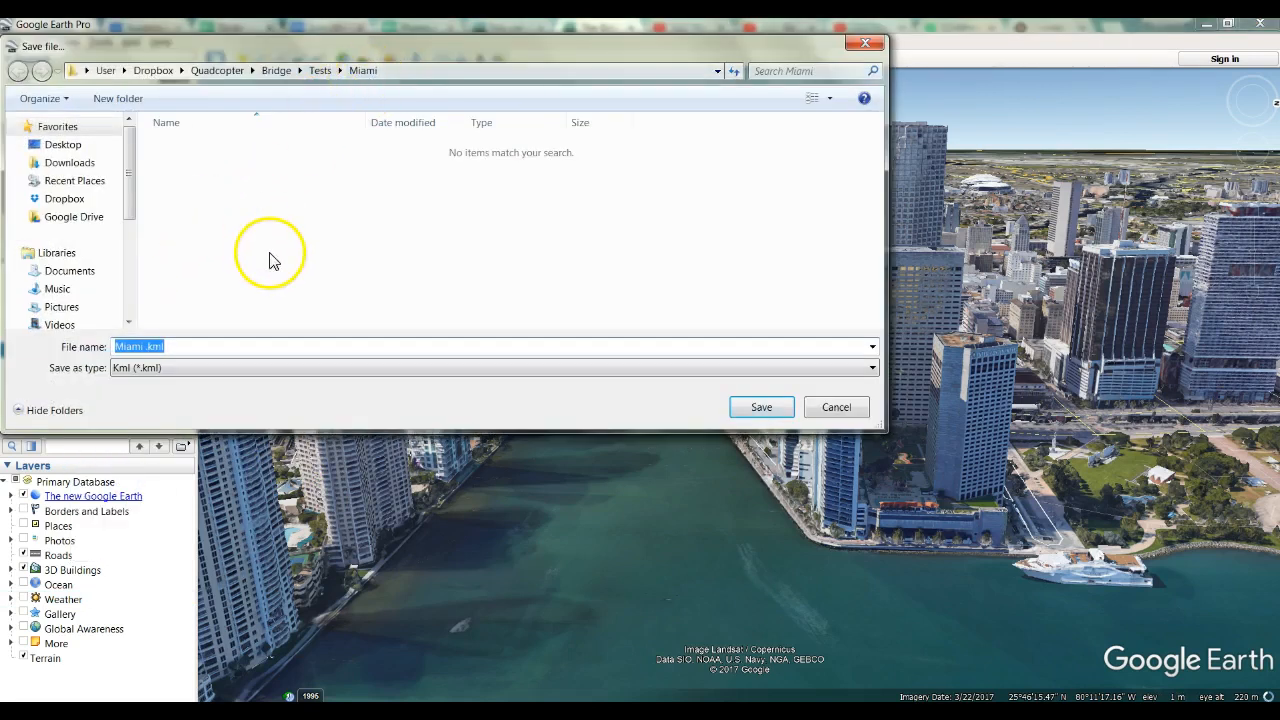
{"action": "left_click", "coordinate": [145, 378]}
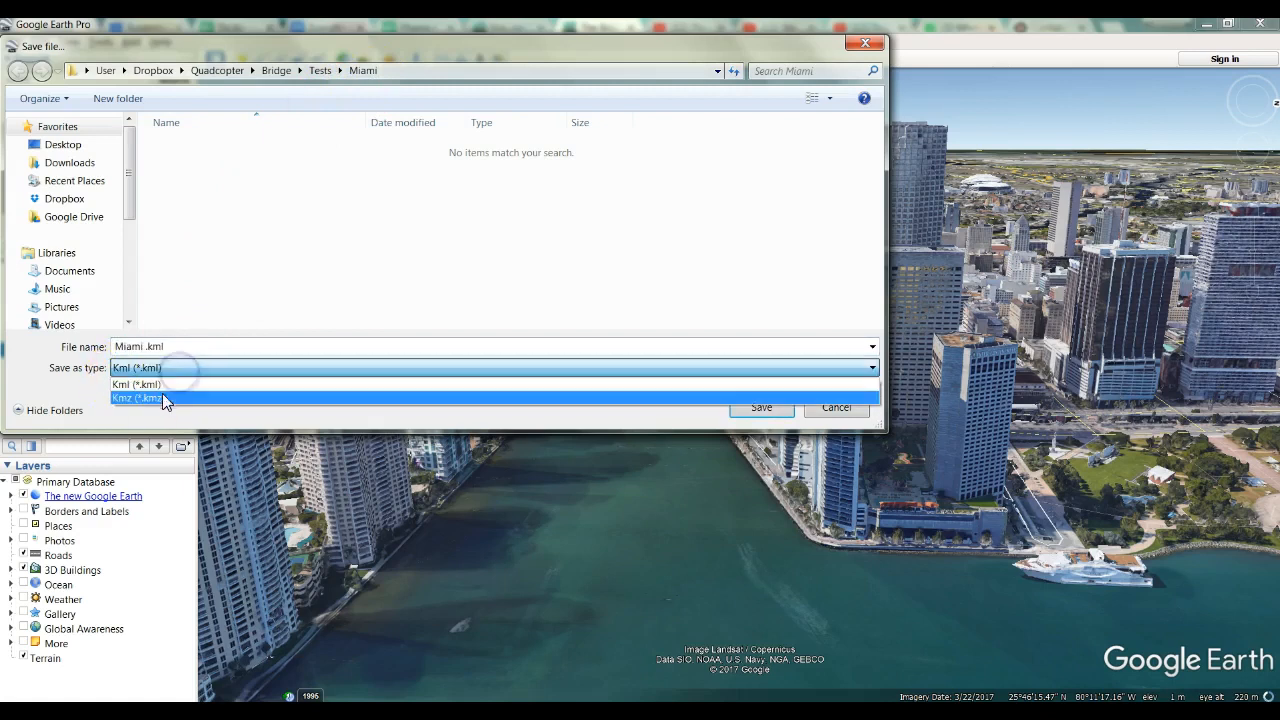
{"action": "left_click", "coordinate": [157, 385]}
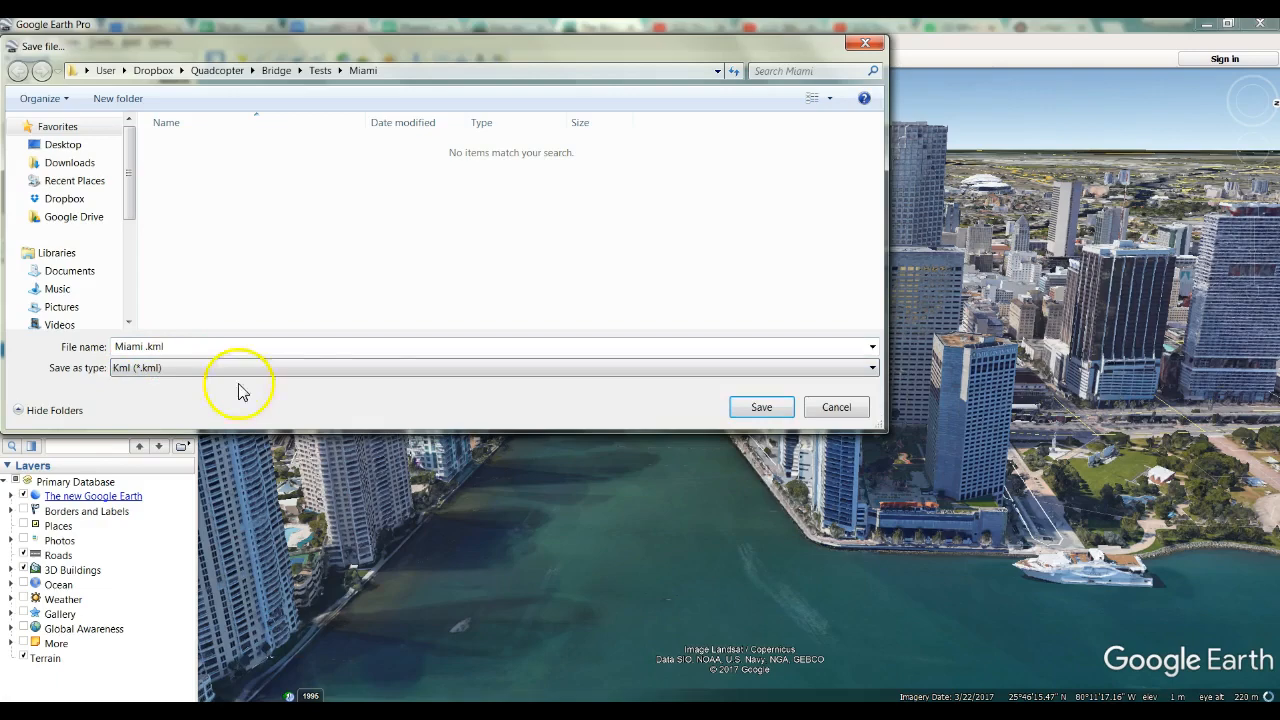
{"action": "left_click", "coordinate": [760, 410]}
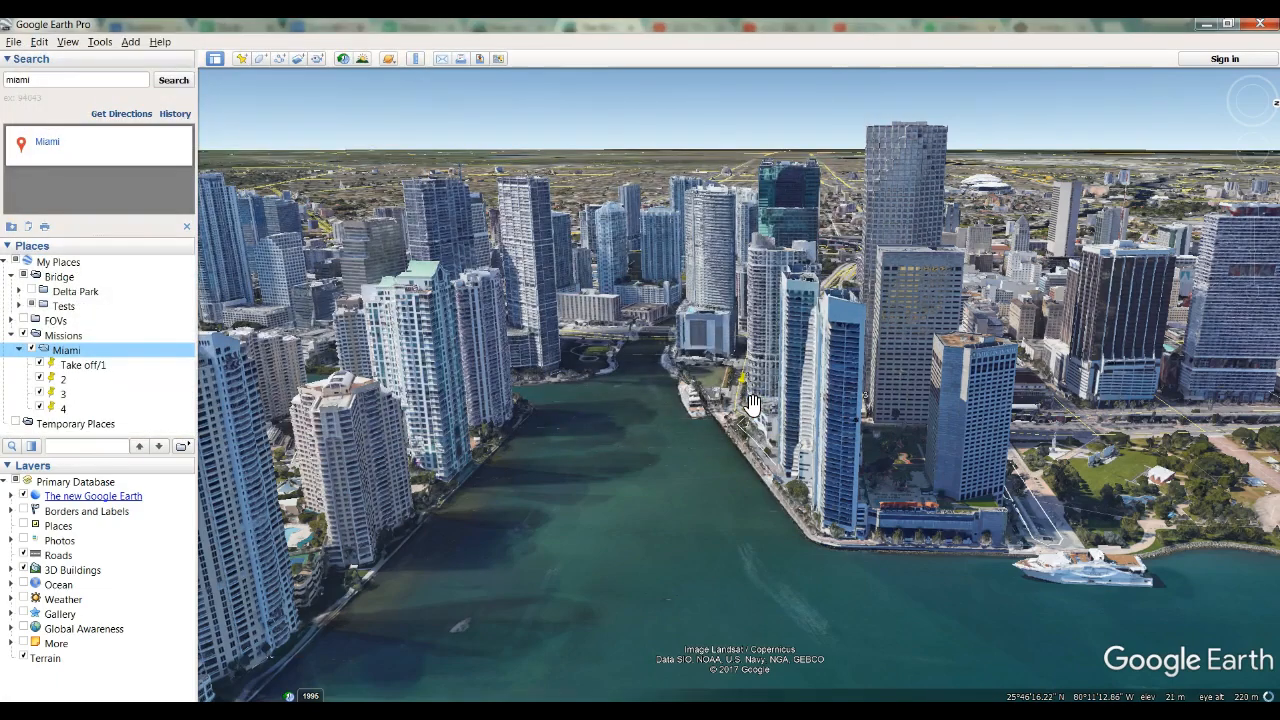
Switch to Litchi Mission Hub and import "Miami .kml" into a new mission with placemarks treated as POIs.
{"action": "left_click", "coordinate": [250, 352]}
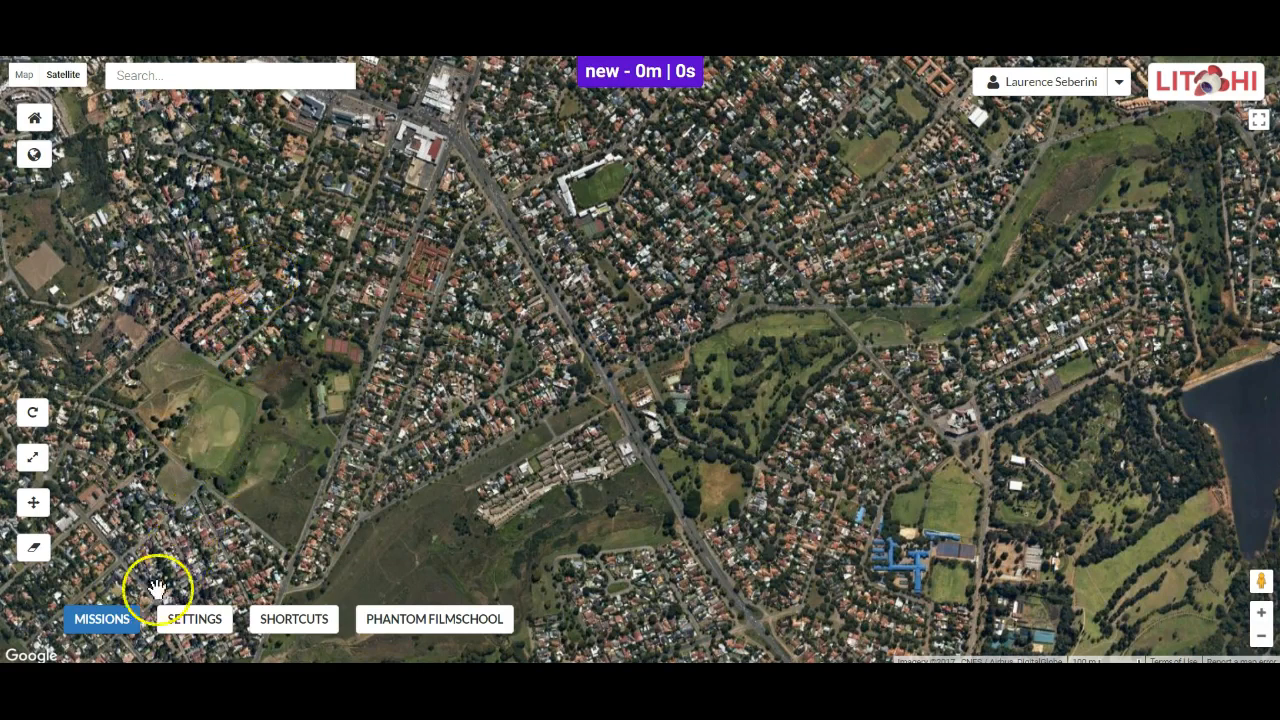
{"action": "left_click", "coordinate": [108, 618]}
{"action": "left_click", "coordinate": [108, 567]}
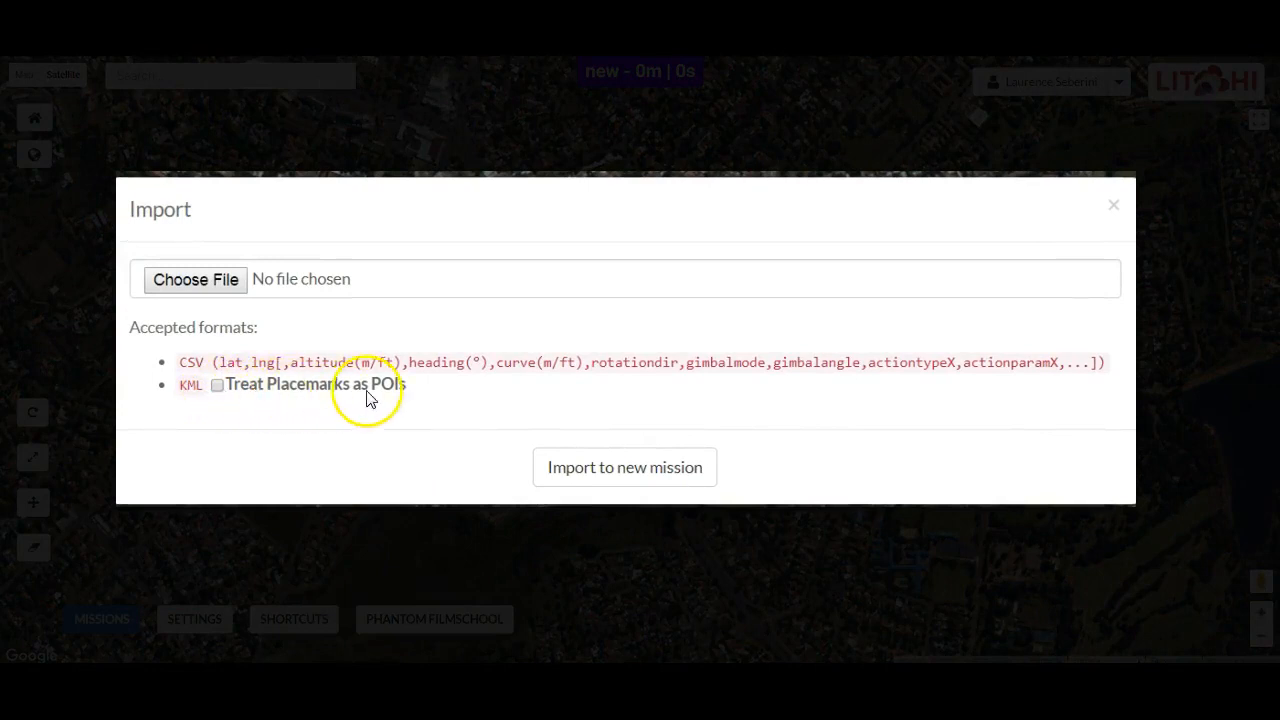
{"action": "left_click", "coordinate": [217, 387]}
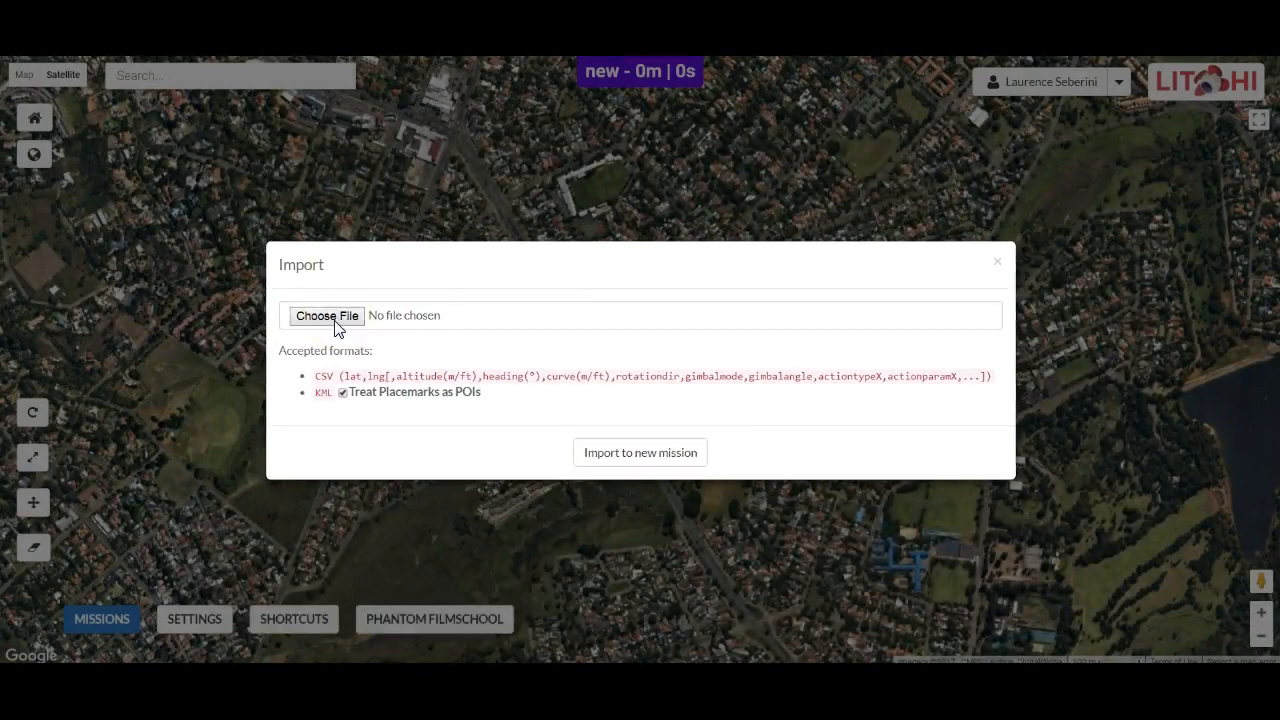
{"action": "left_click", "coordinate": [327, 316]}
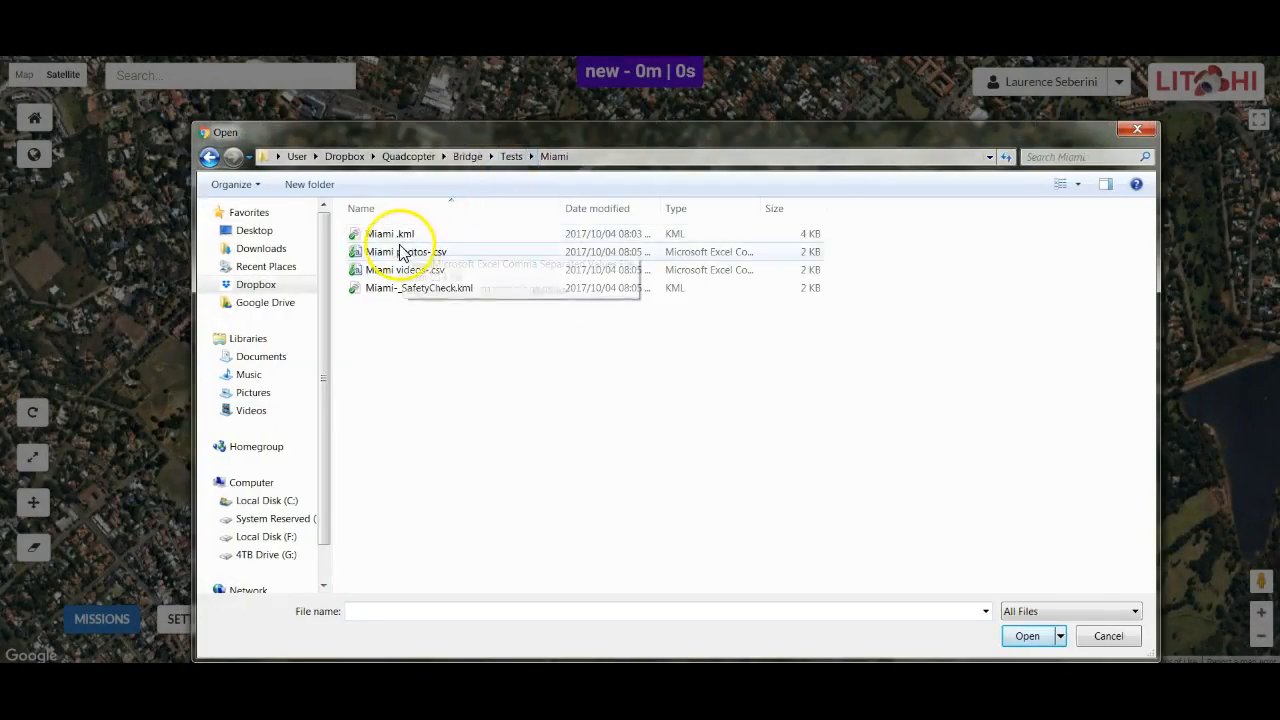
{"action": "double_click", "coordinate": [386, 234]}
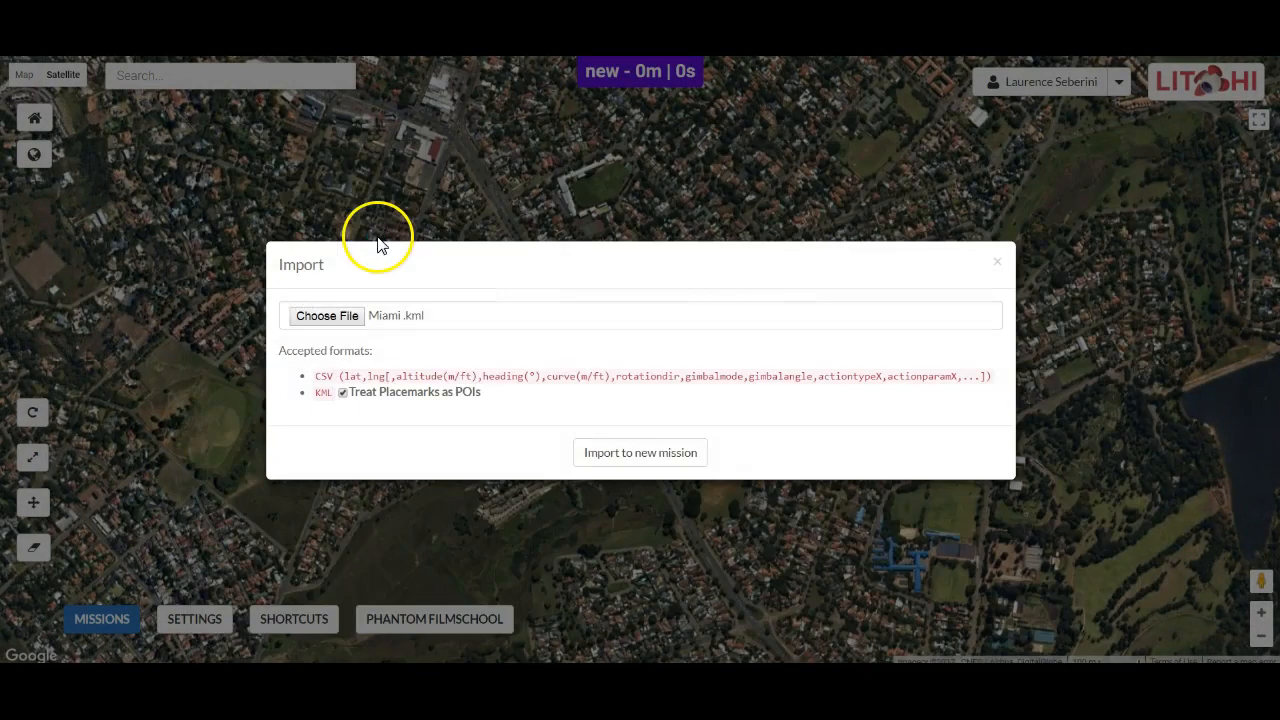
{"action": "left_click", "coordinate": [640, 454]}
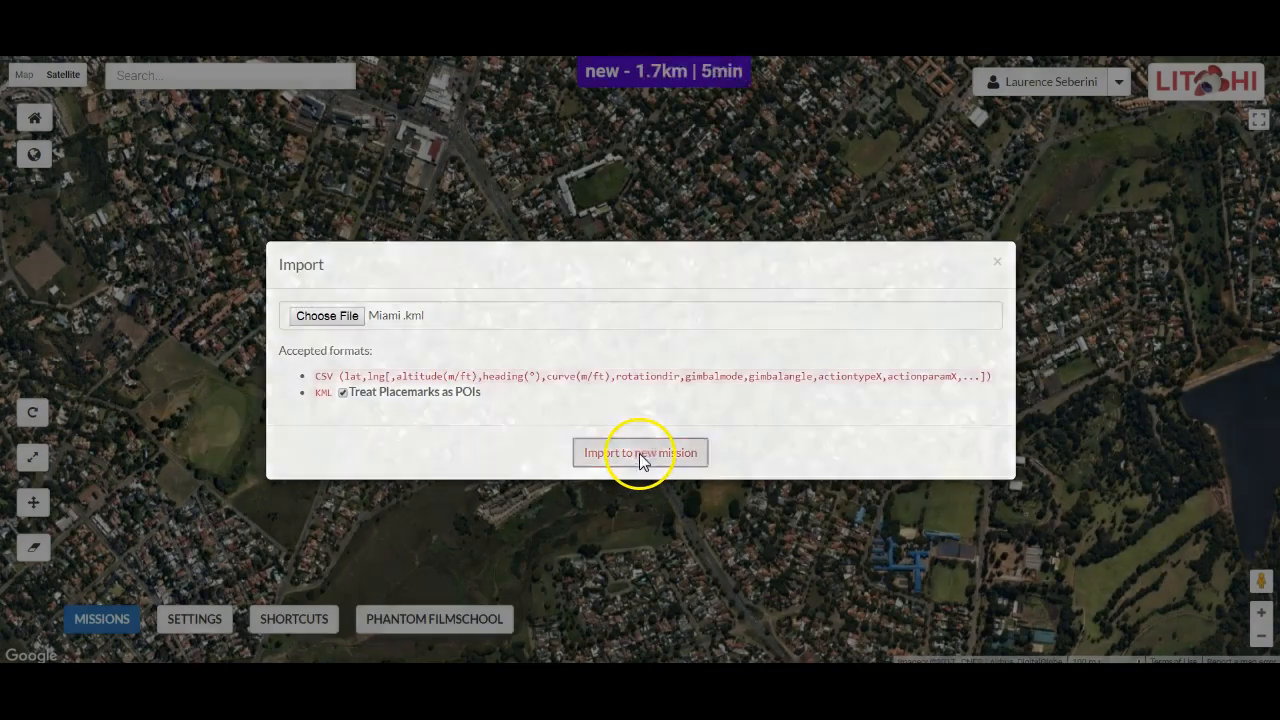